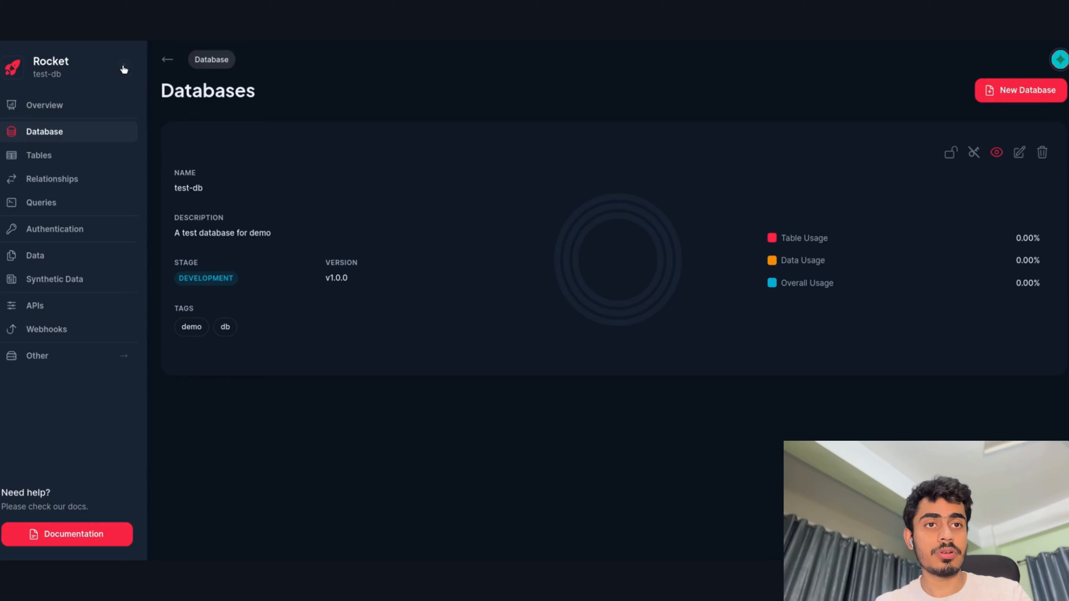
Select test-db from the database list.
click(124, 69)
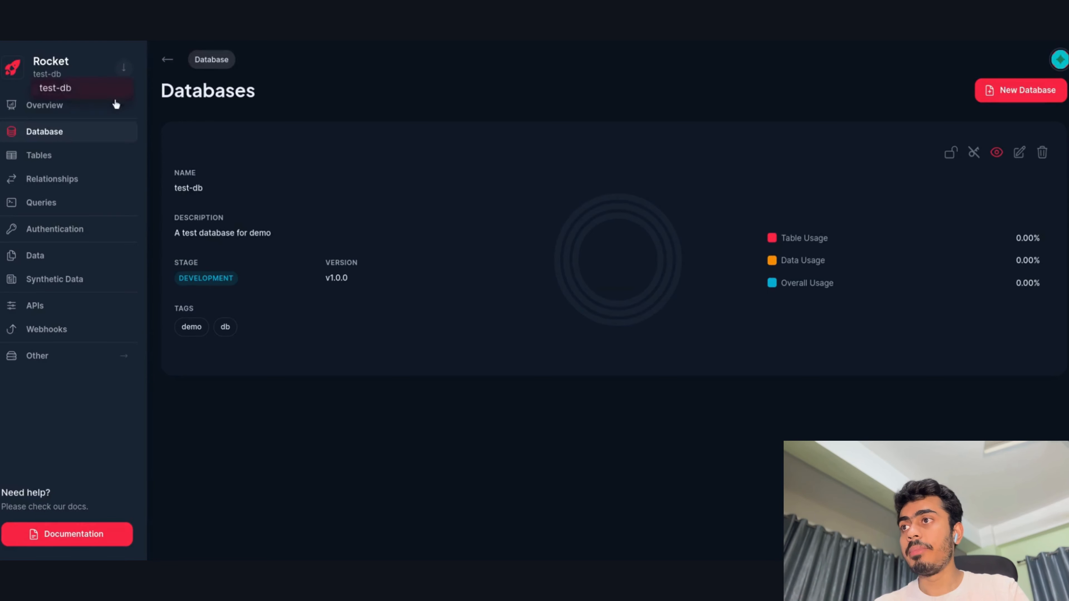
click(72, 92)
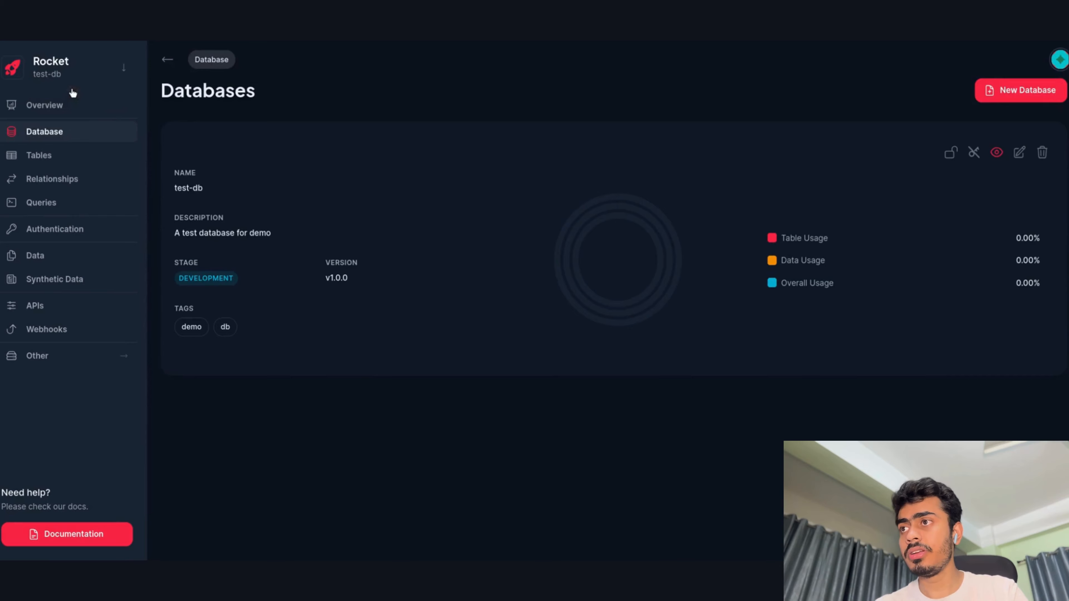
click(125, 70)
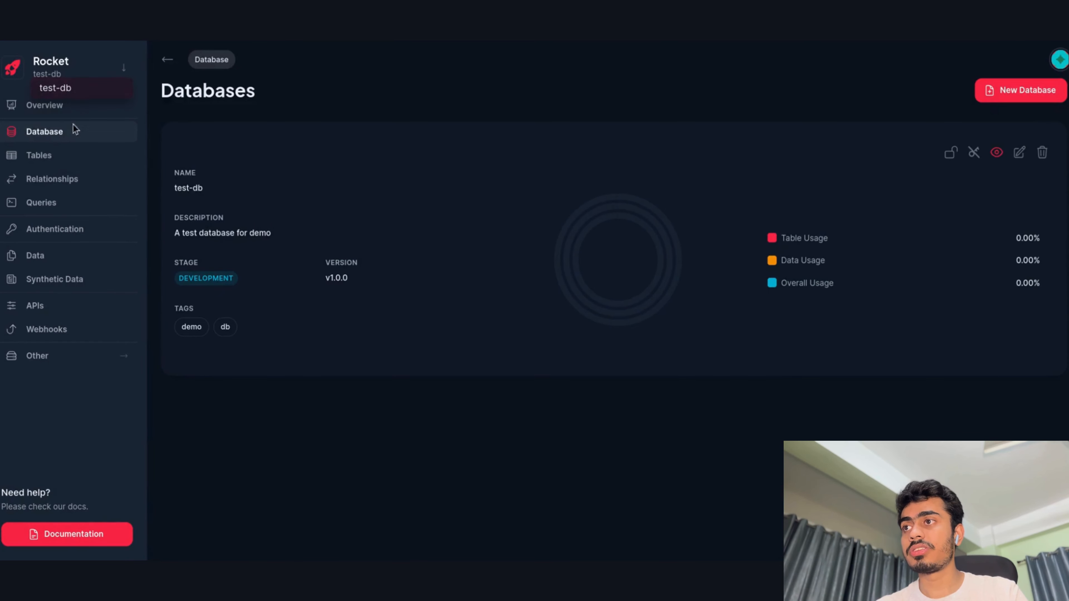
click(73, 92)
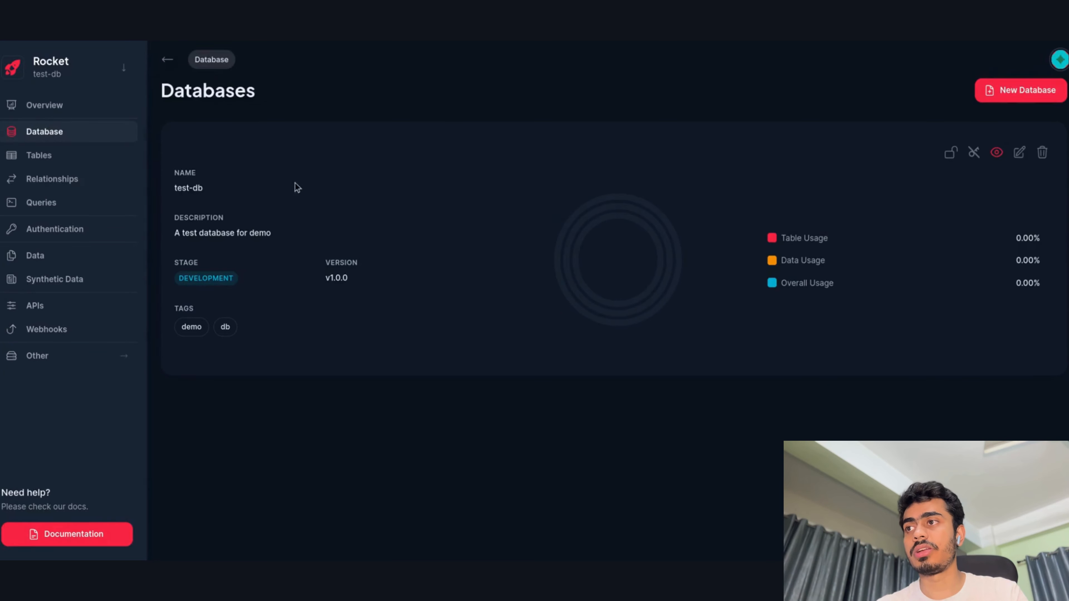
Create a table named 'test-table' with description 'A test table for demo' in test-db.
click(67, 155)
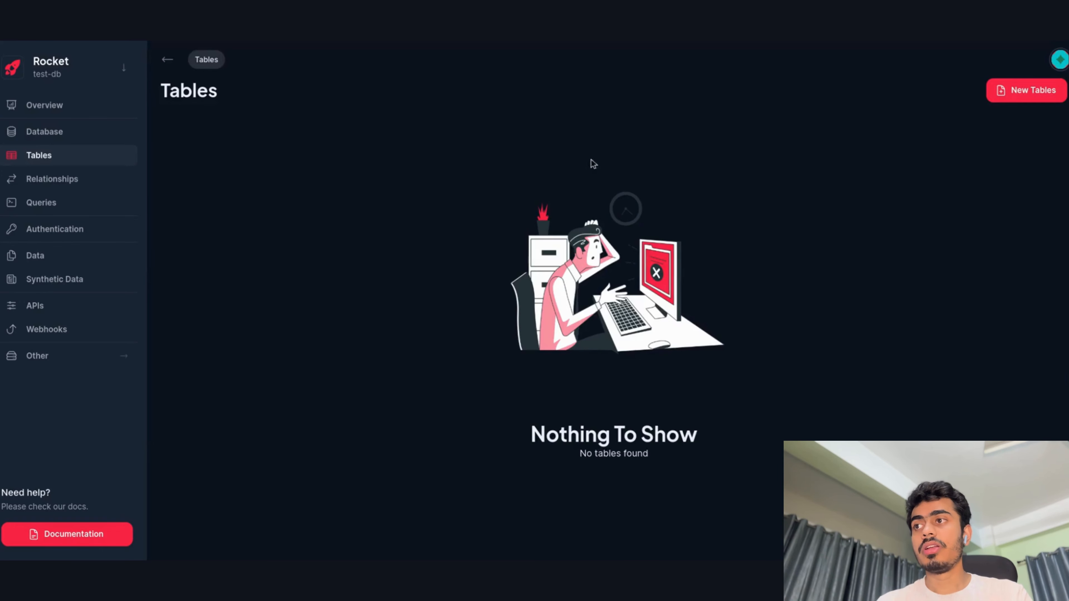
click(1039, 97)
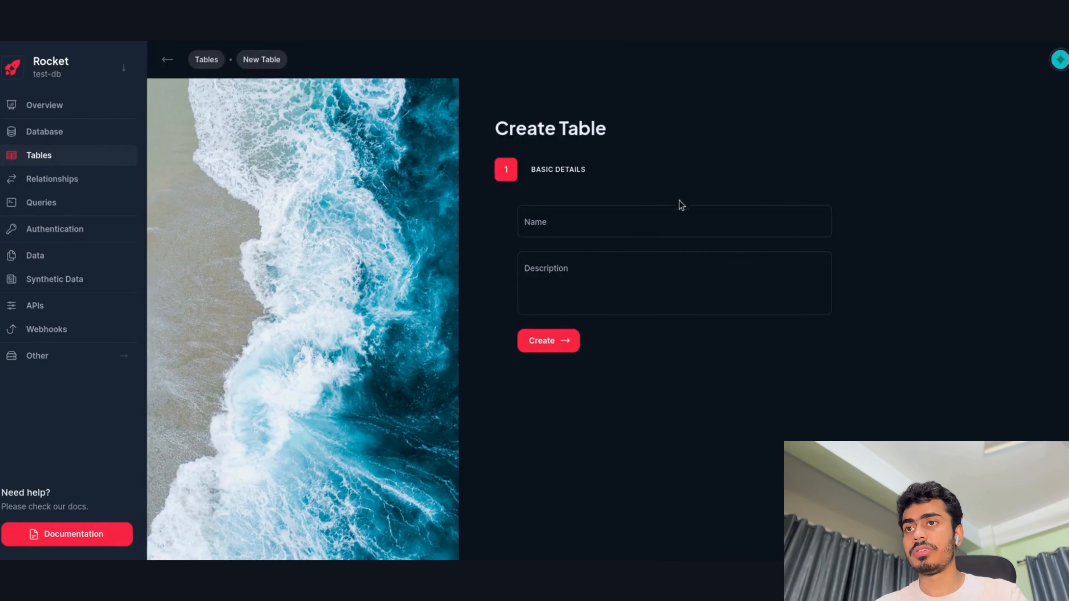
click(659, 219)
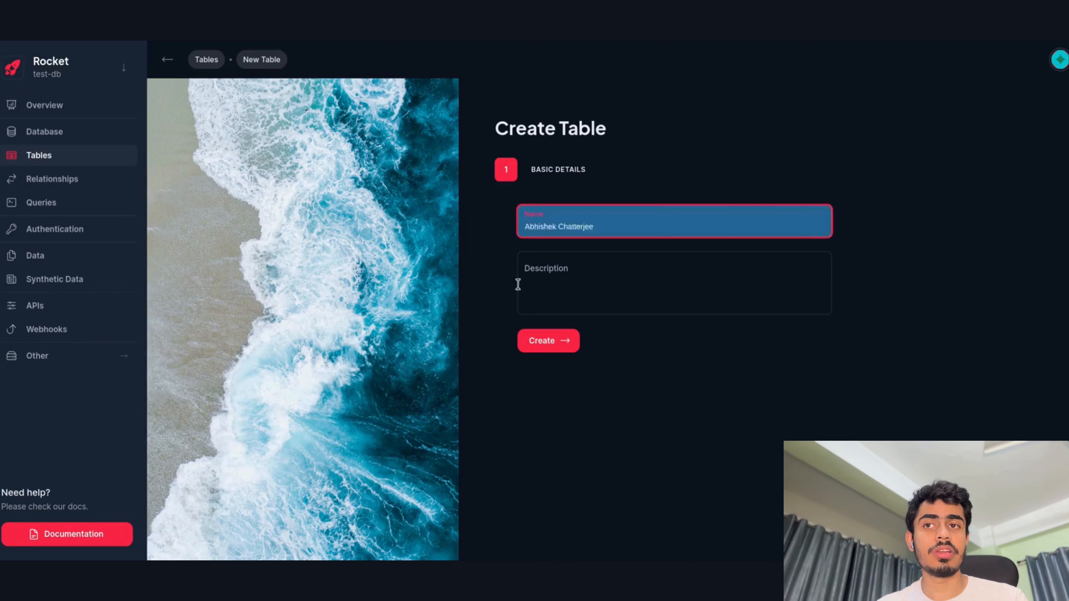
click(437, 305)
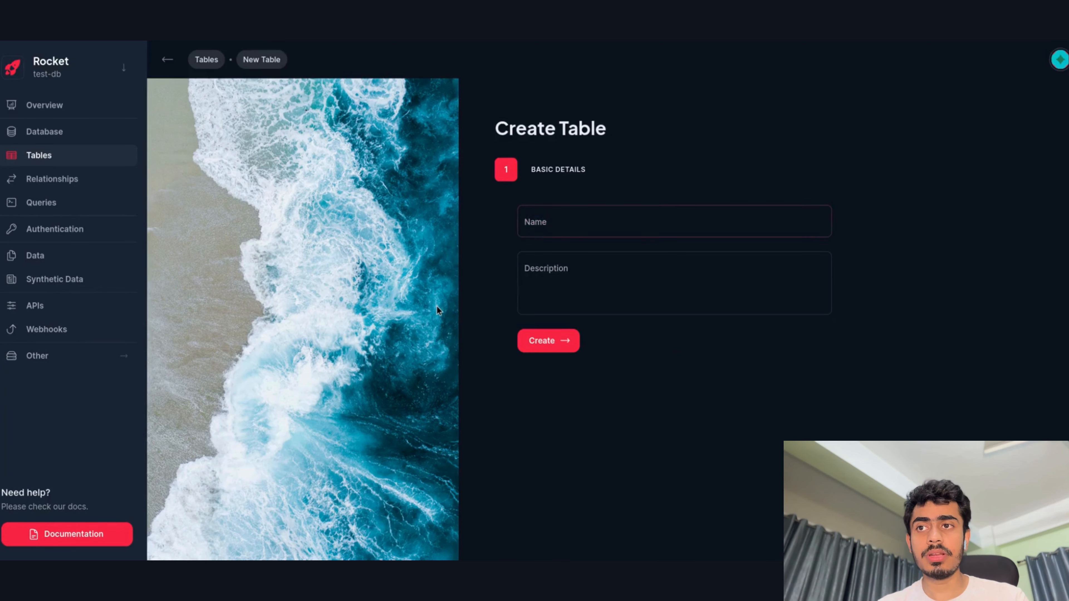
click(550, 230)
text(test)
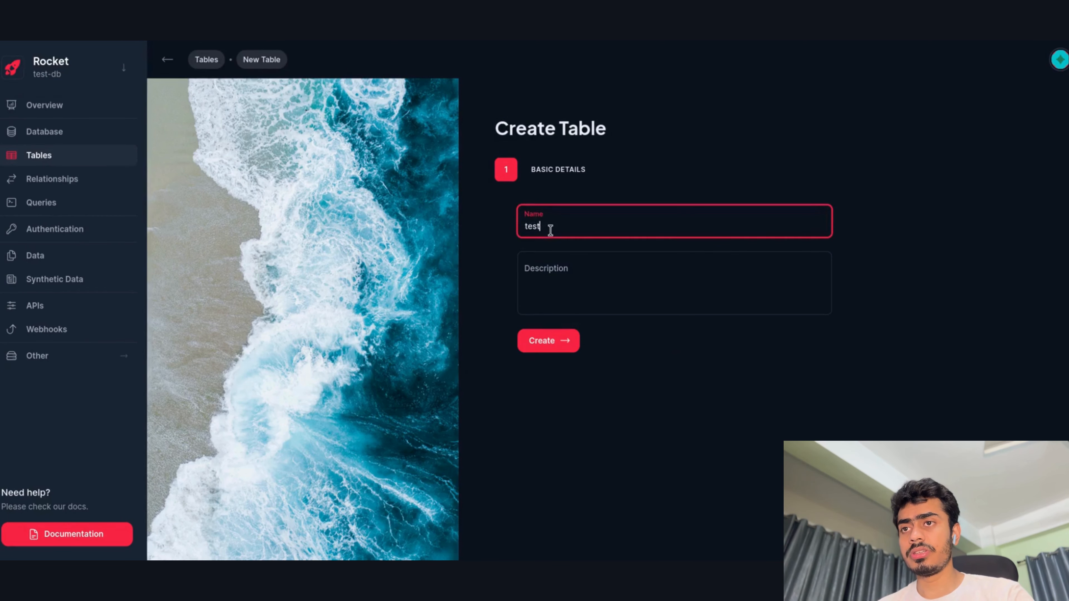
text(-table)
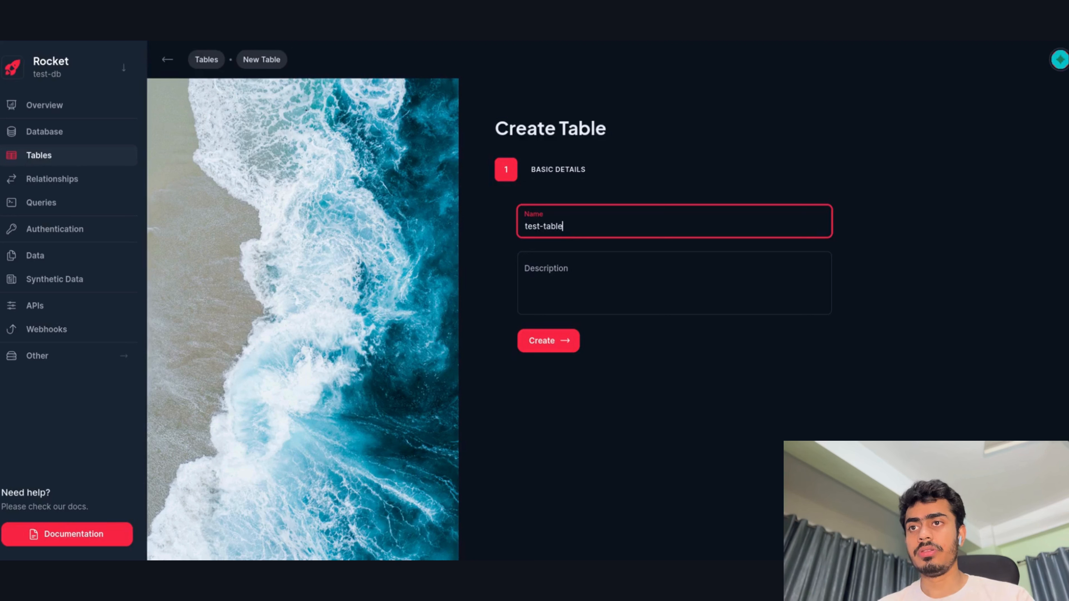
key(Tab)
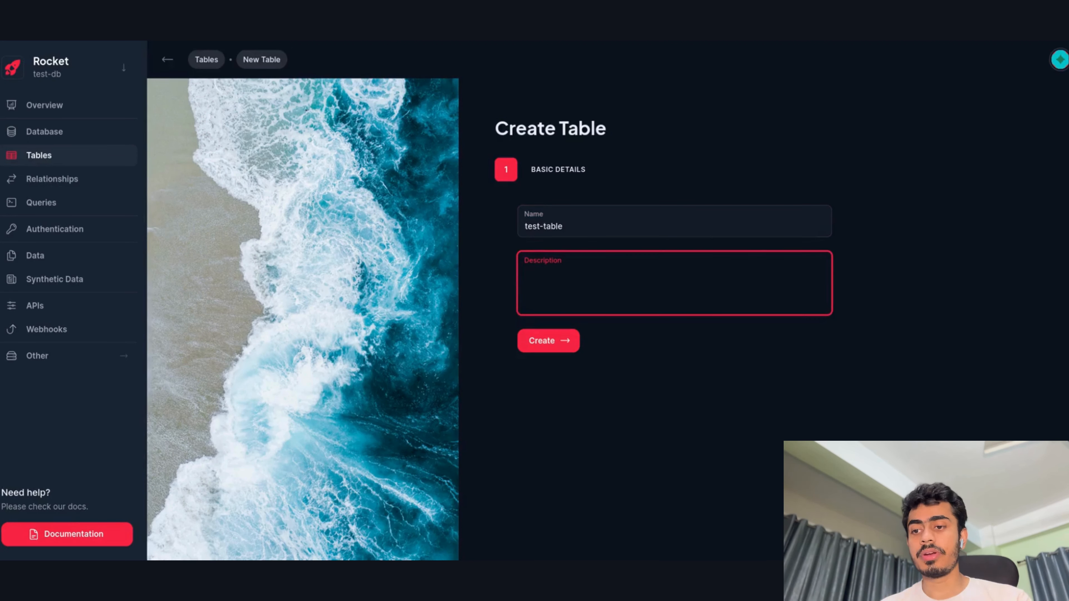
text(A test tab)
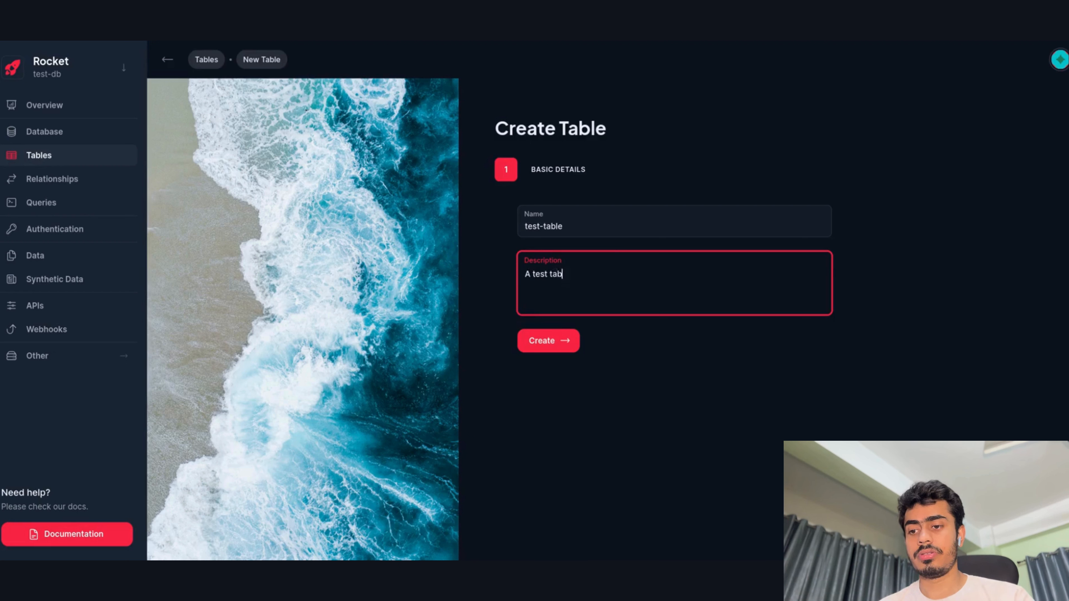
text(le for demo)
key(Tab)
key(Return)
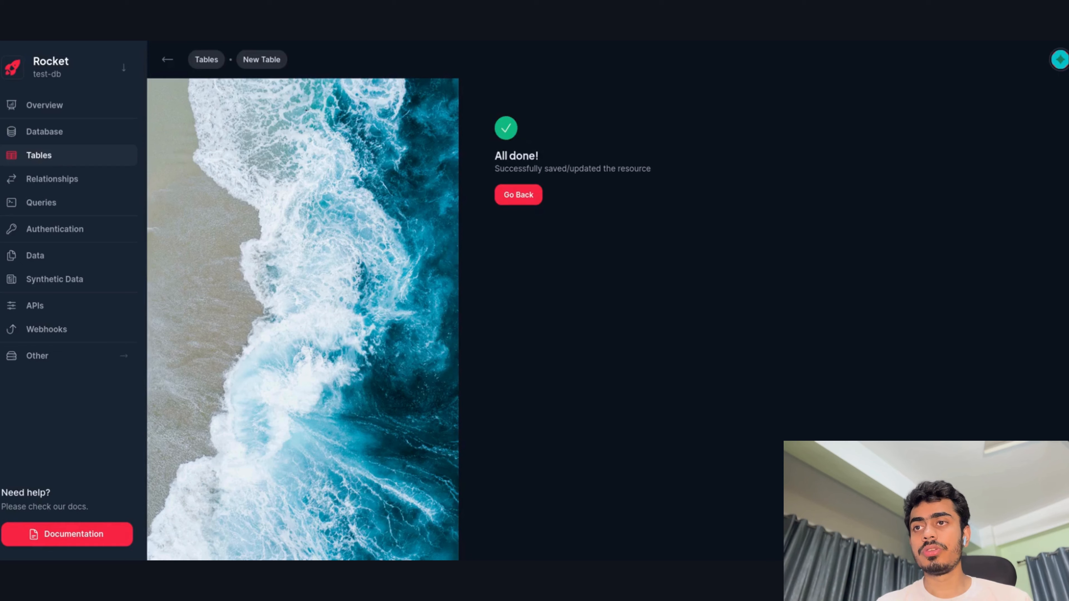
Return to the tables list and open the test-table details page.
click(524, 193)
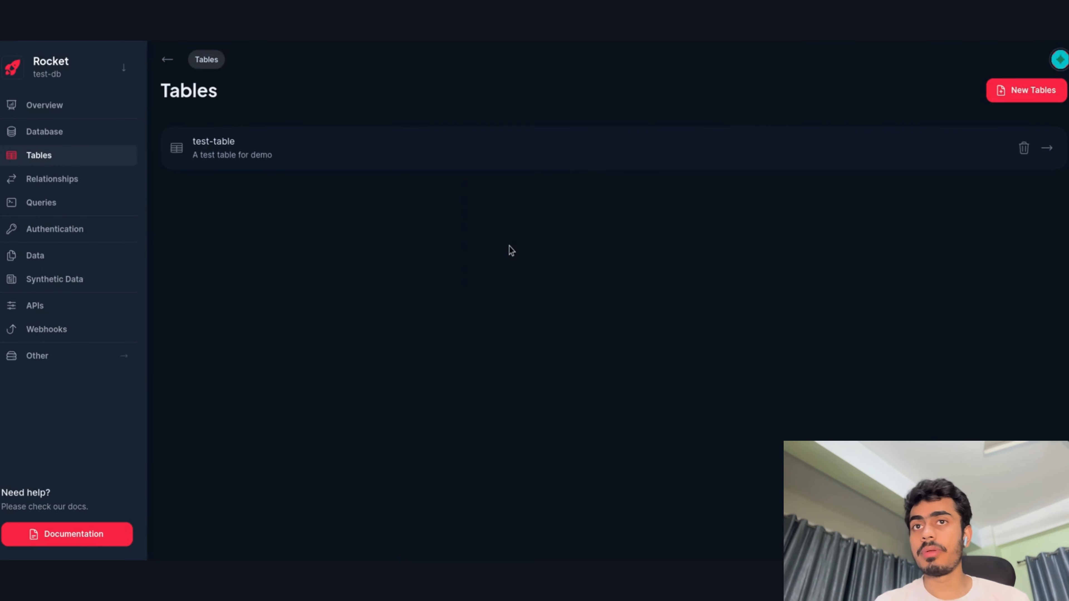
click(546, 162)
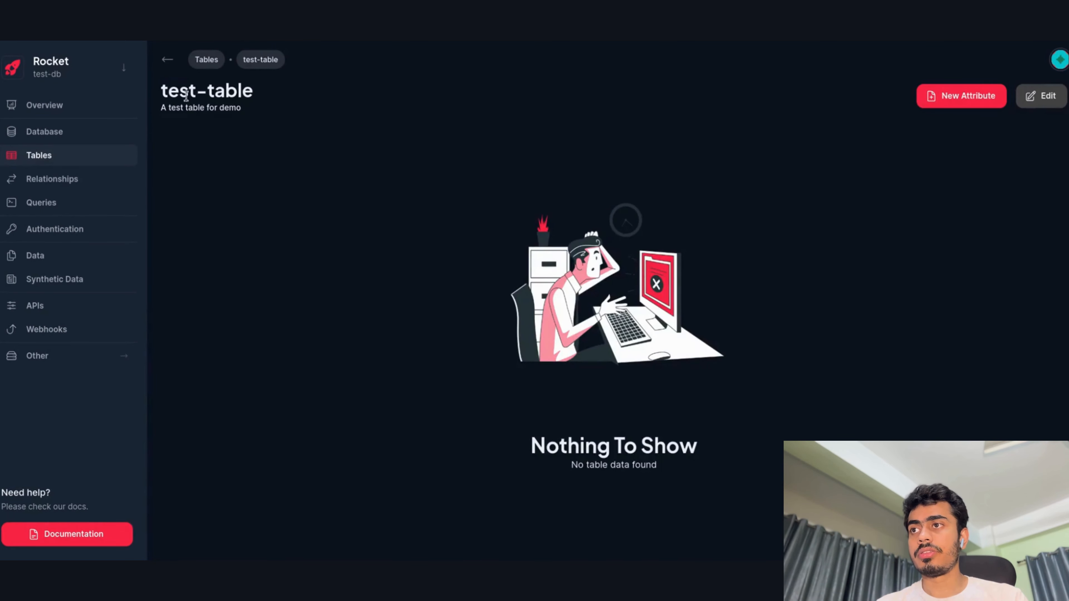
drag(161, 81, 257, 75)
click(404, 121)
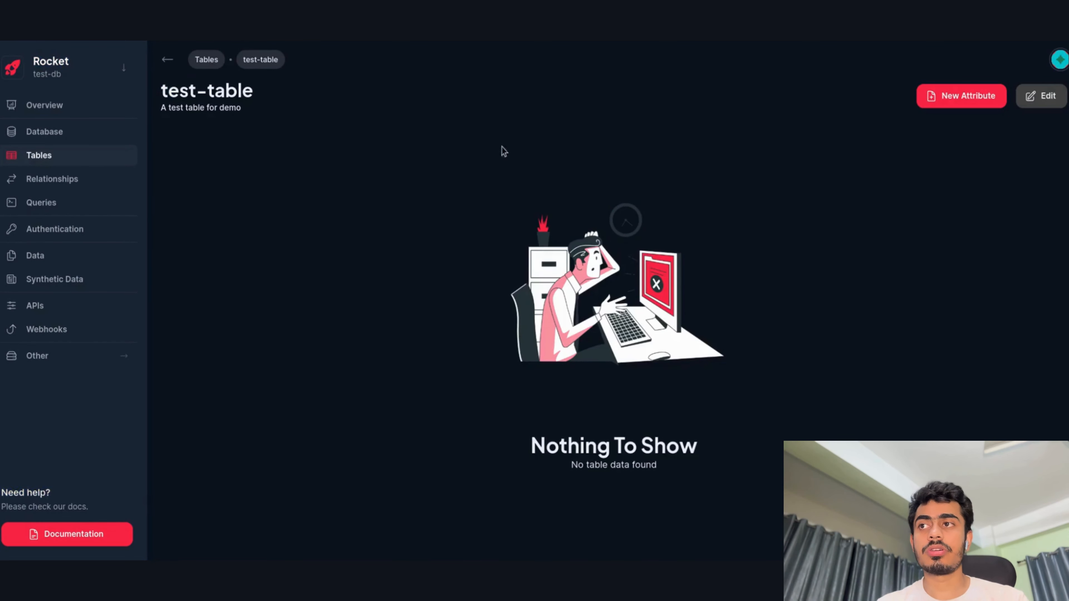
Rename test-table to 'test-table2', save, and return to its page.
click(1041, 106)
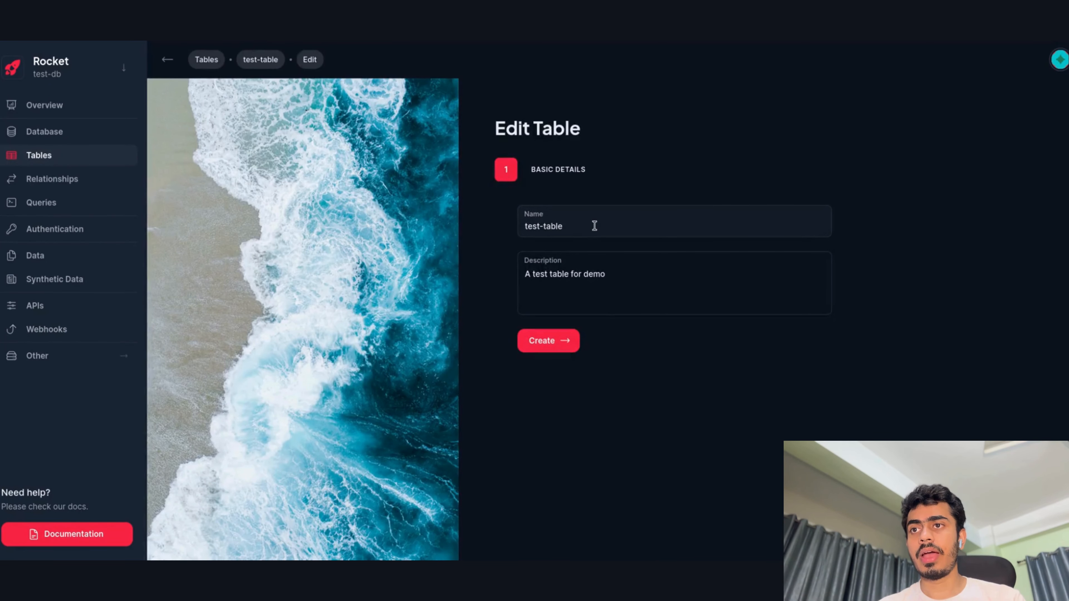
click(547, 230)
click(617, 227)
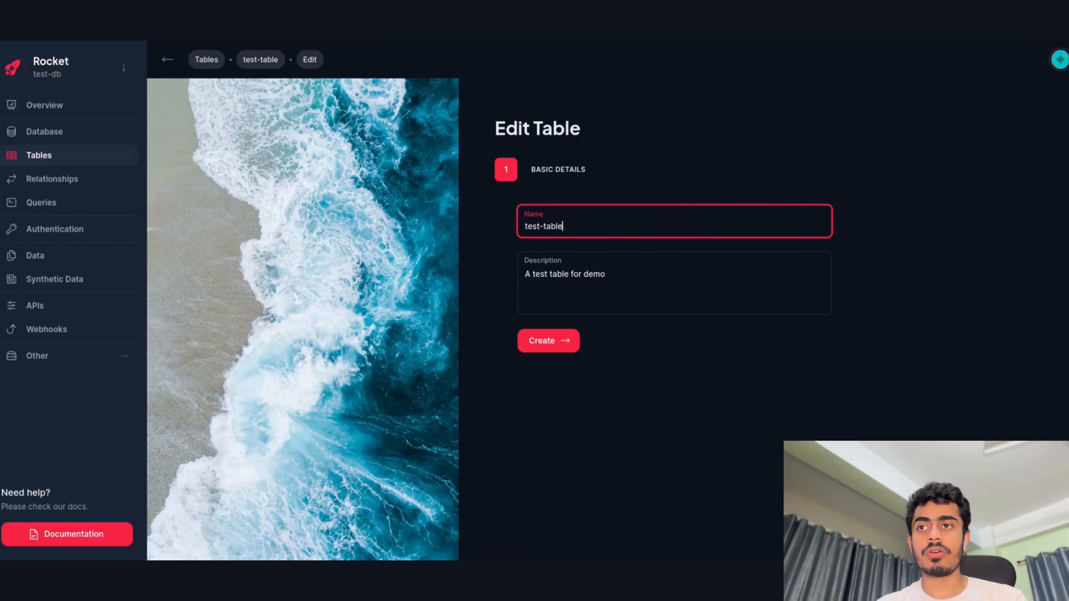
text(2)
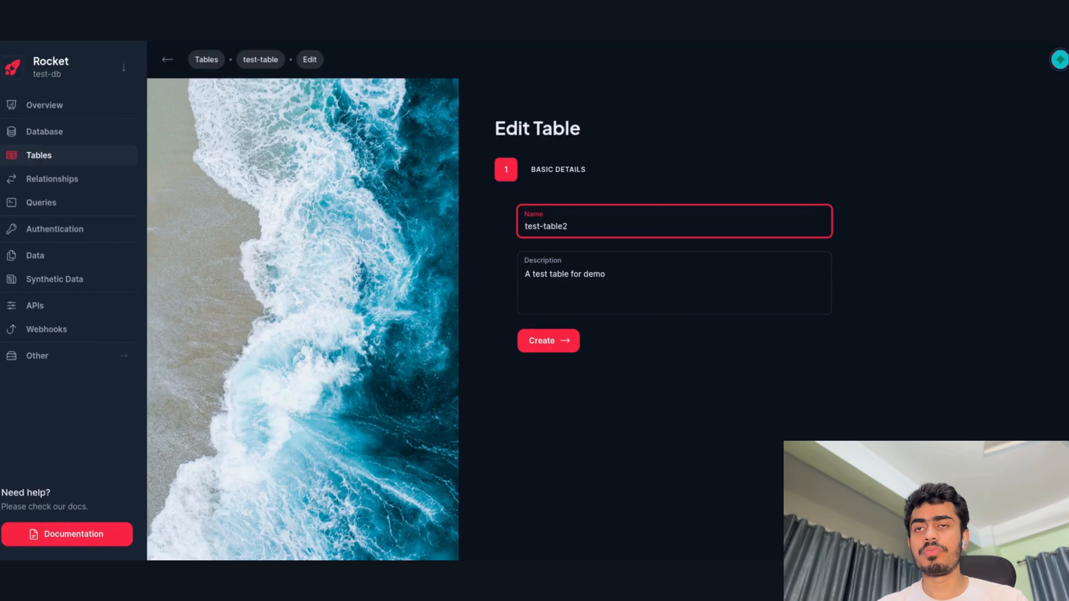
click(538, 349)
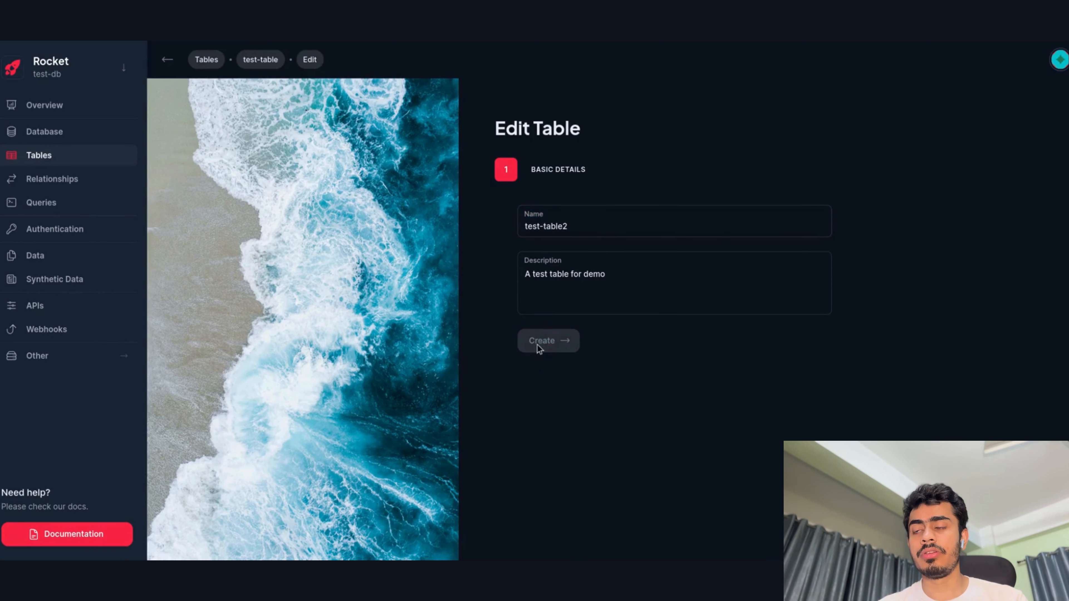
click(517, 195)
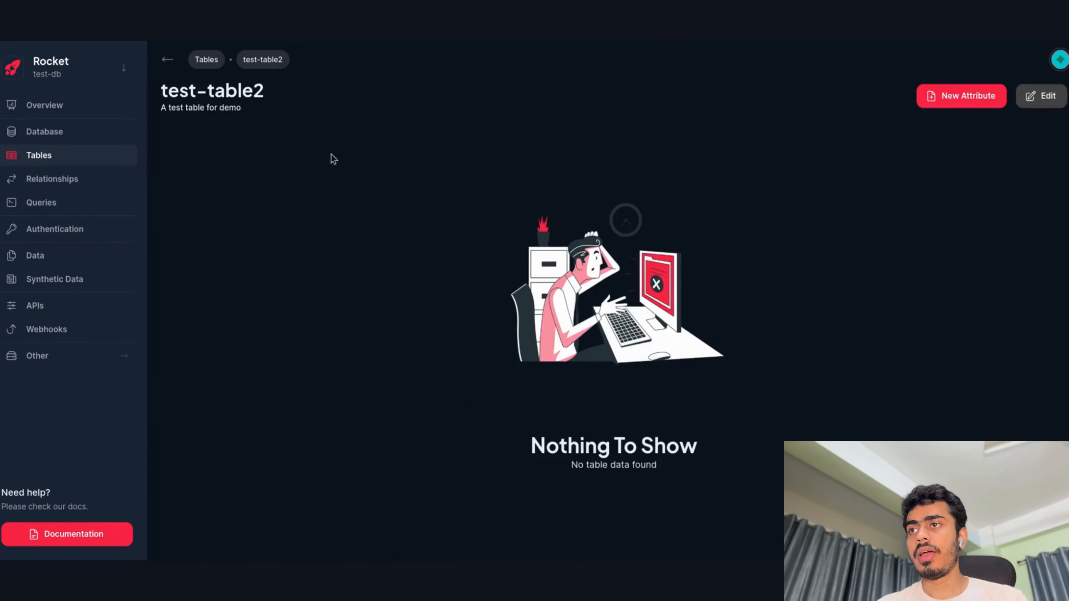
drag(254, 92, 294, 94)
click(335, 130)
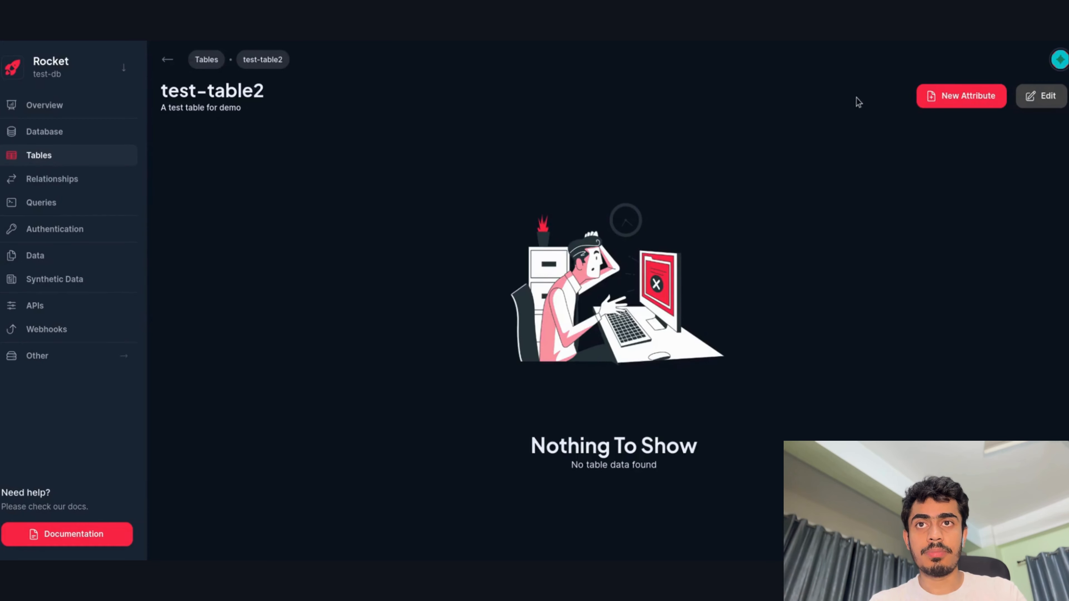
click(926, 100)
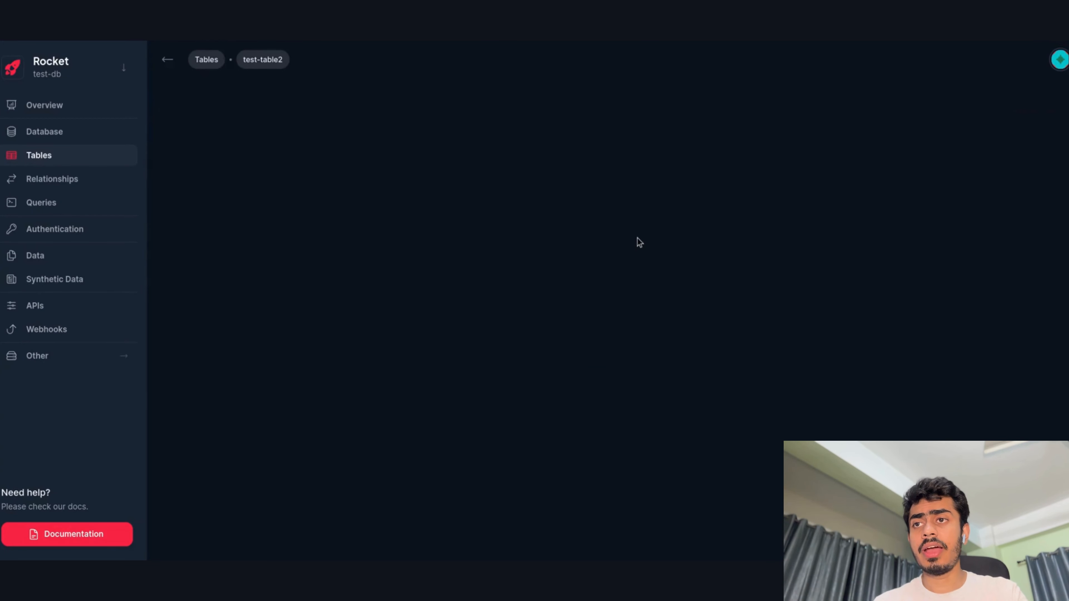
Enter attribute name 'name' with description 'Name of the user' and confirm basic details.
click(628, 232)
text(nam)
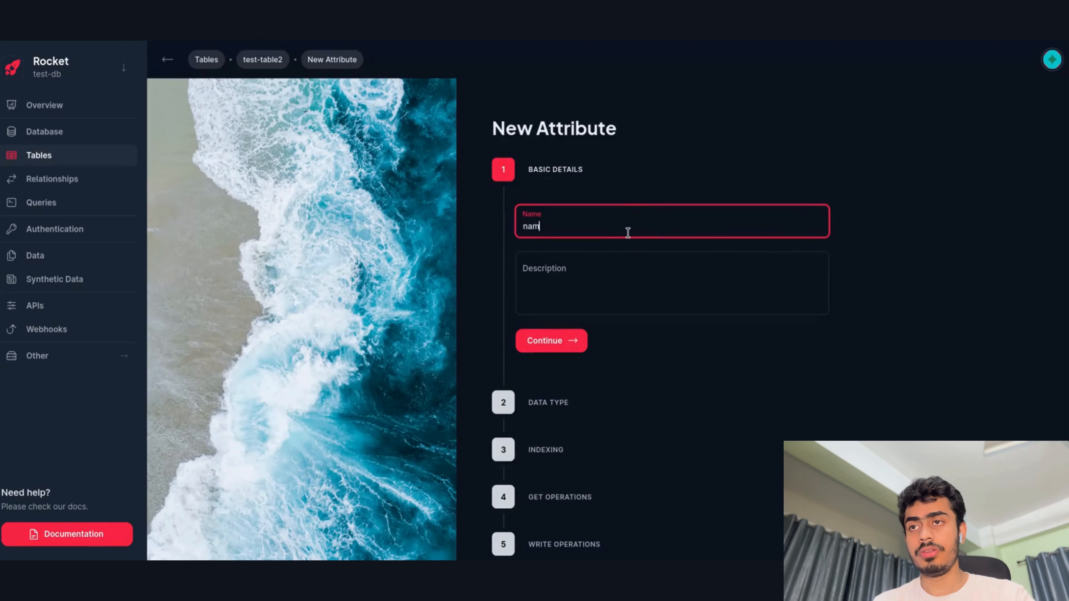
text(e)
key(Tab)
text(Name o)
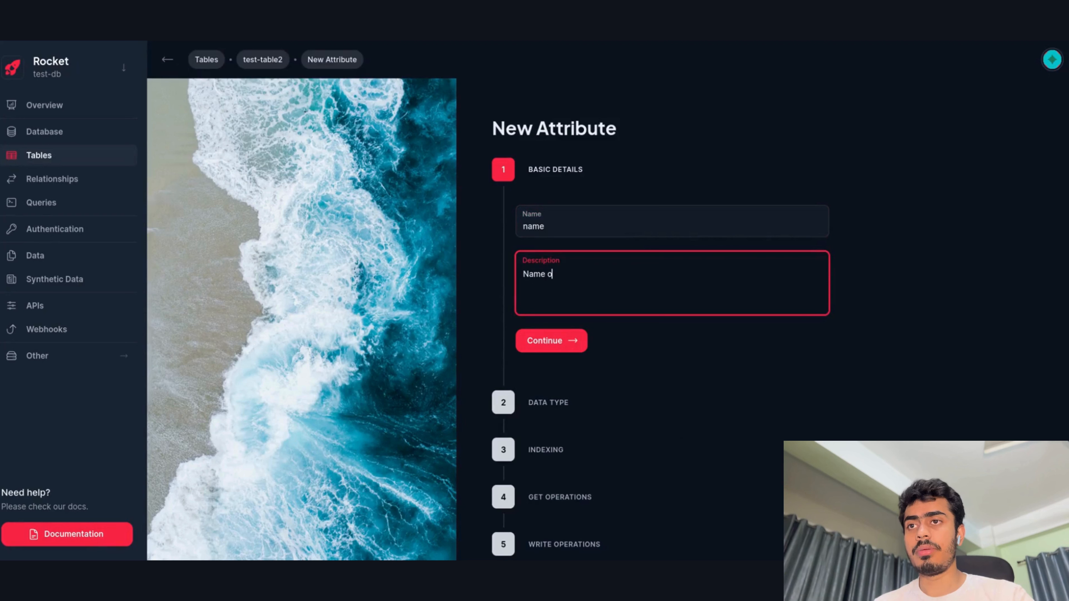
text(f the user)
key(Tab)
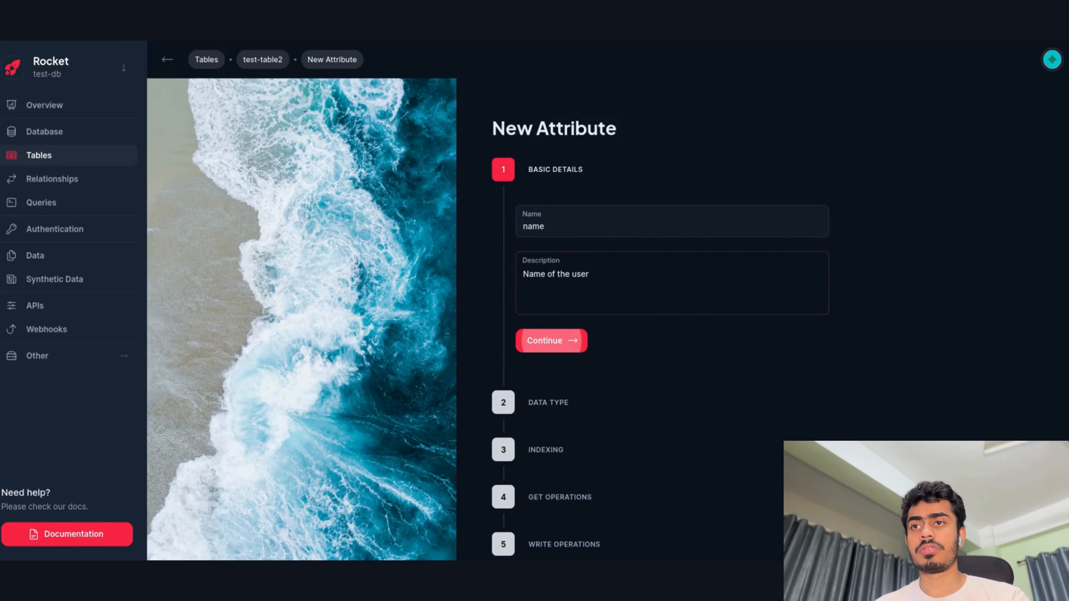
key(Return)
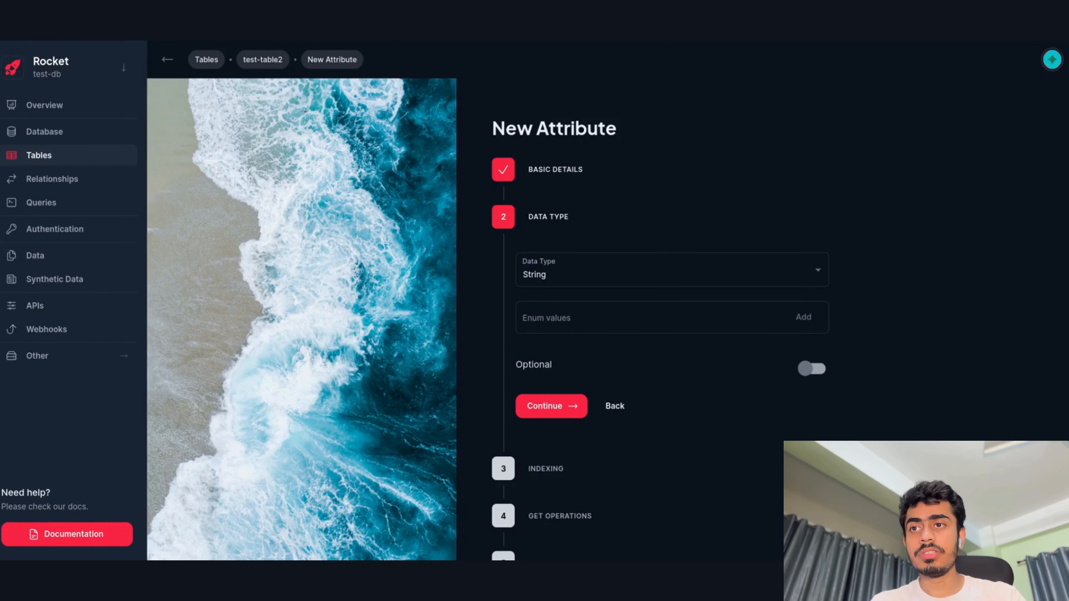
Keep String as the data type and continue to the Indexing step.
click(611, 270)
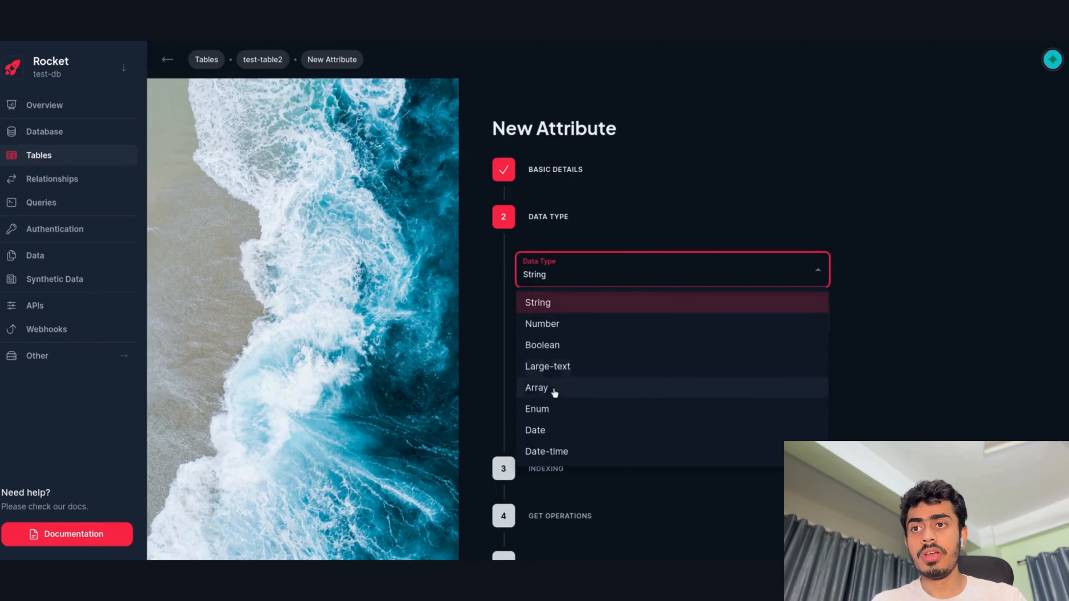
click(555, 300)
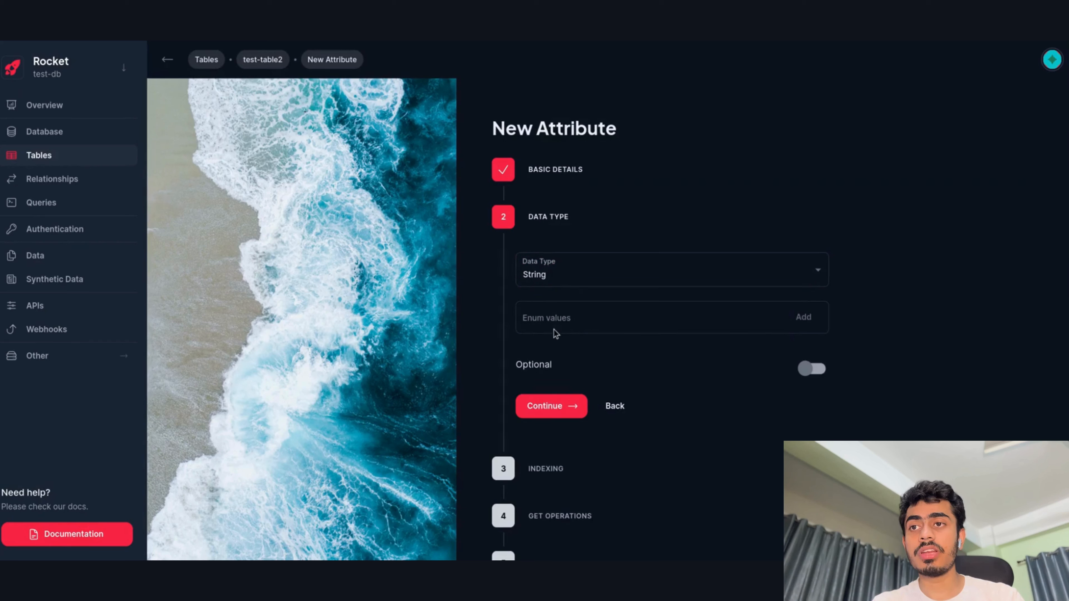
scroll(537, 306, down, 2)
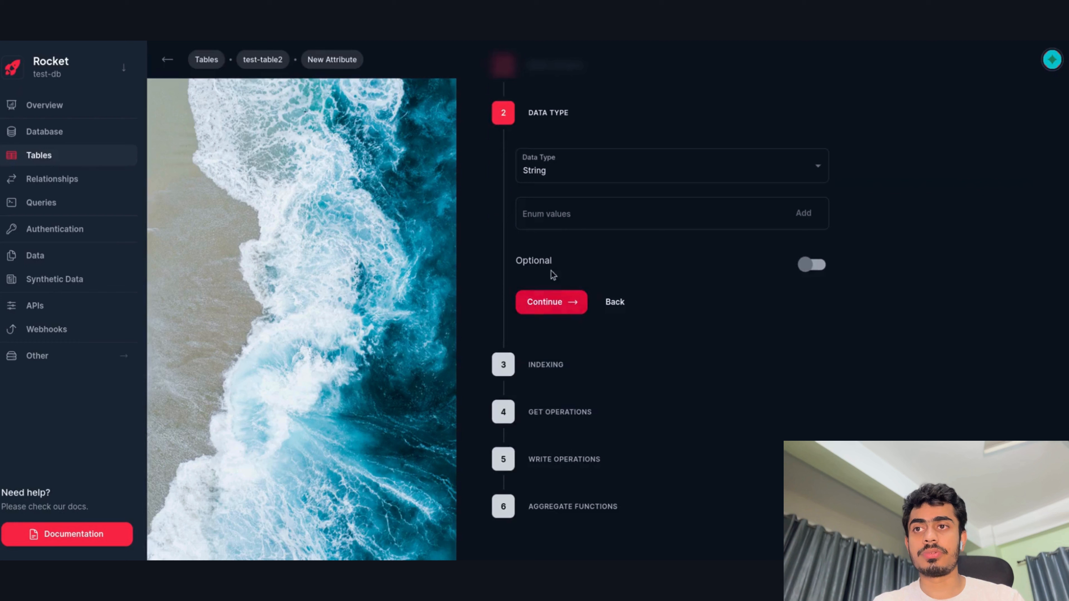
drag(527, 263, 569, 251)
click(567, 257)
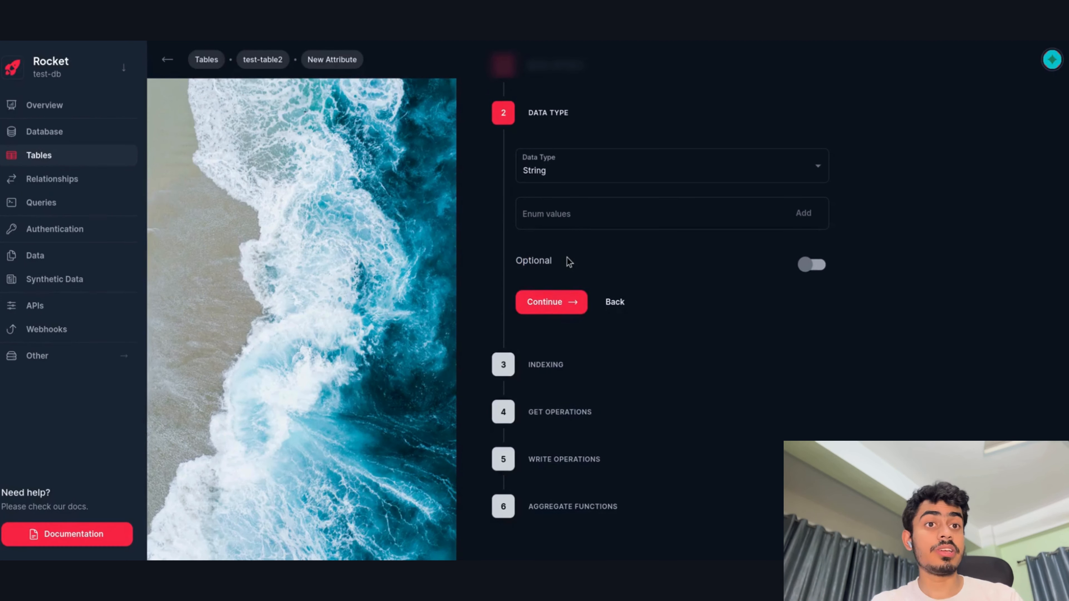
drag(511, 266, 568, 261)
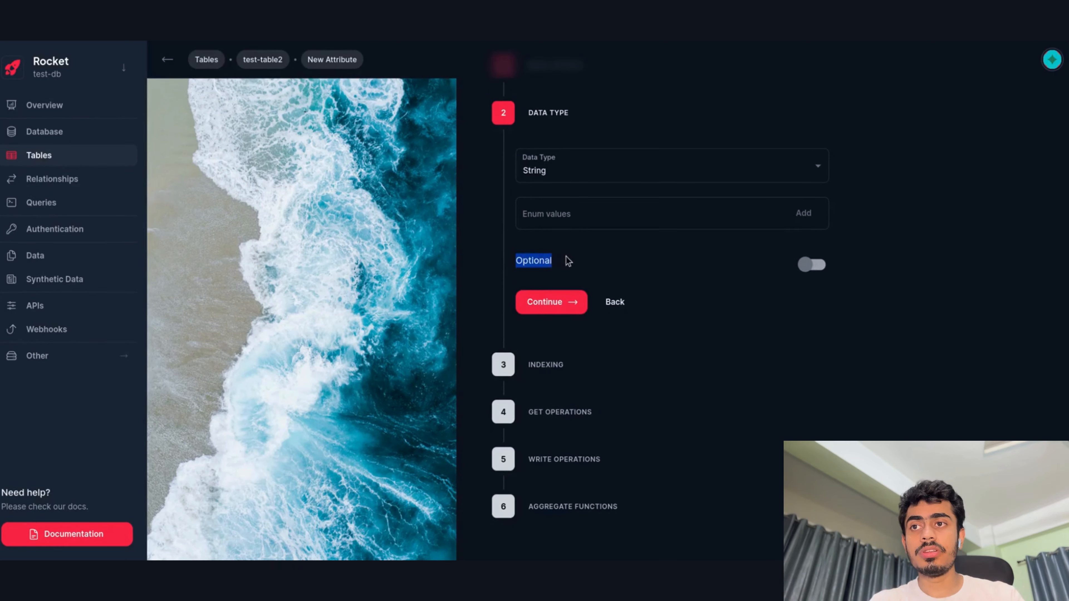
click(566, 257)
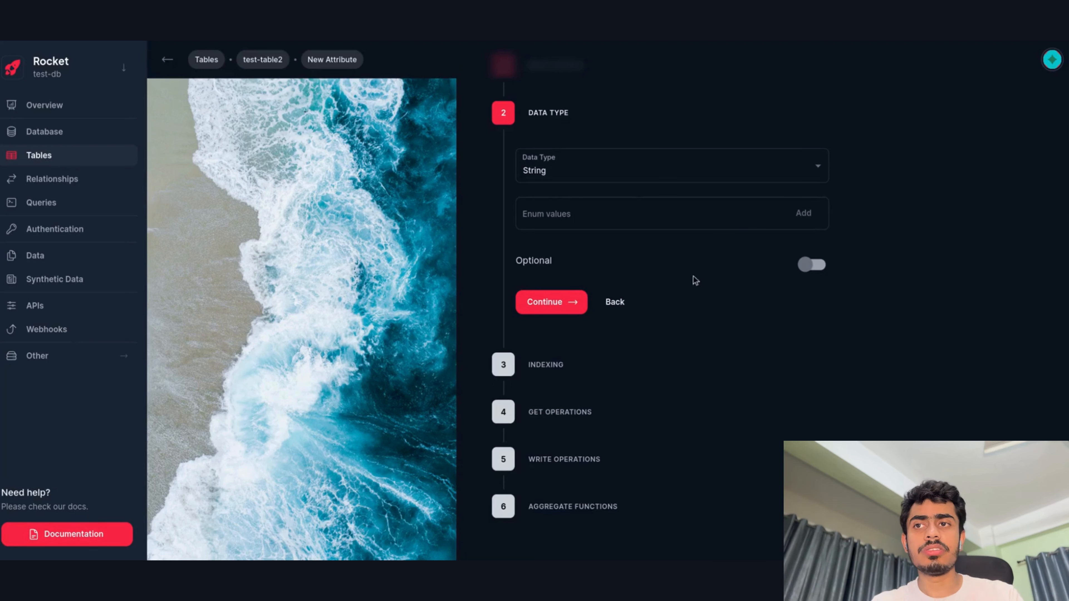
click(563, 311)
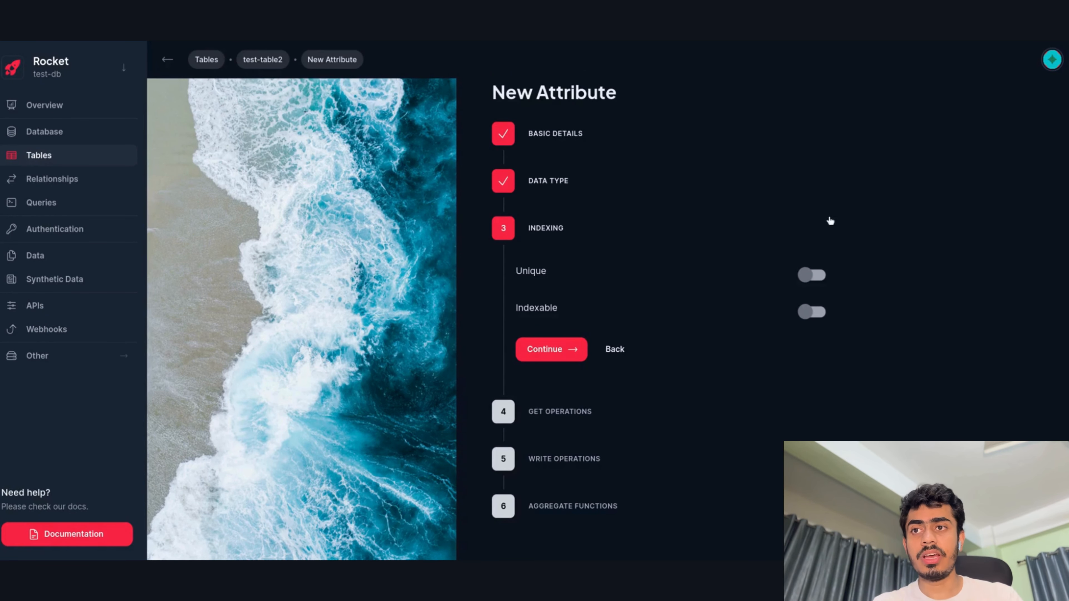
Turn on Indexable for the name attribute and continue.
drag(539, 311, 556, 308)
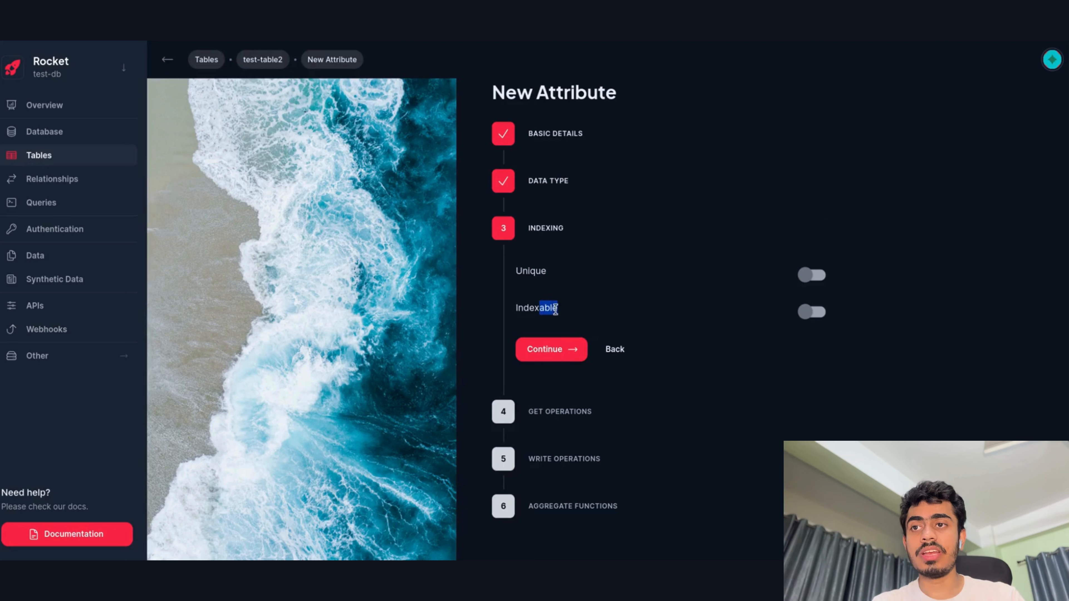
click(883, 337)
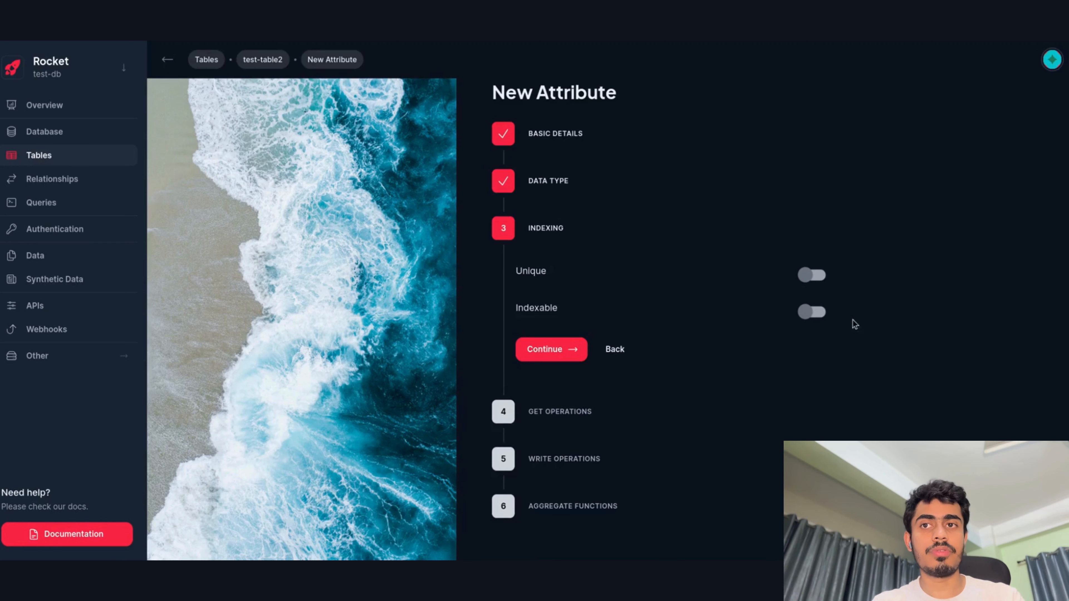
click(814, 314)
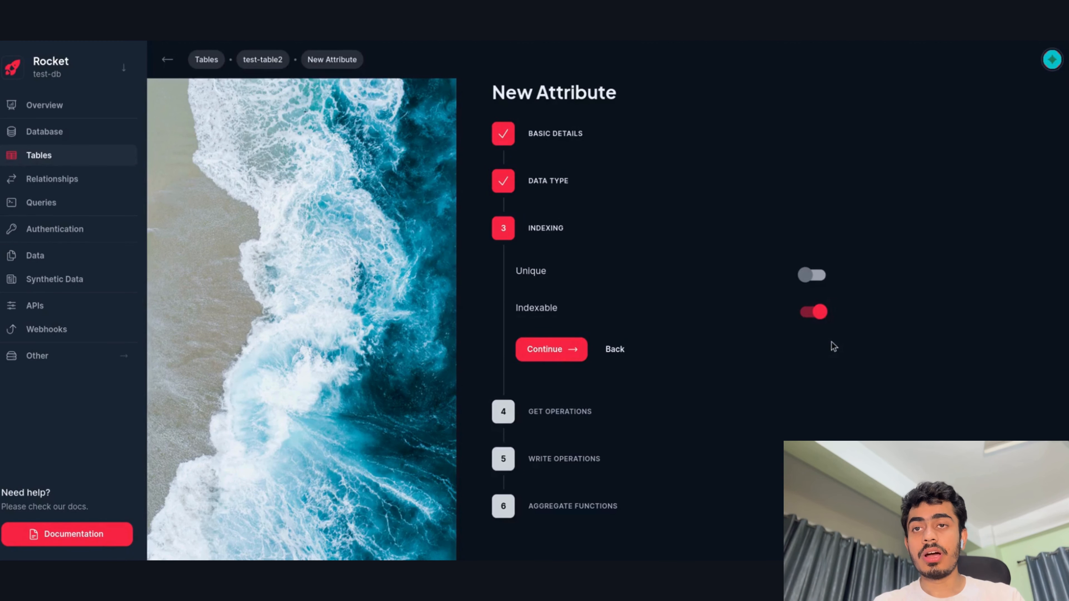
click(549, 349)
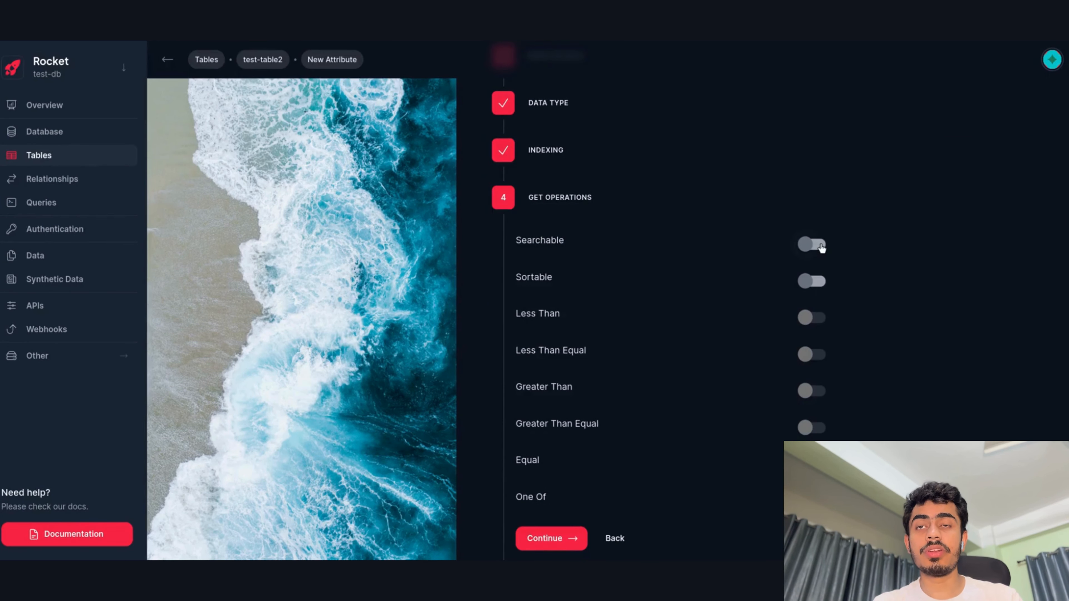
Enable Searchable and Sortable under Get Operations and continue to Write Operations.
click(821, 249)
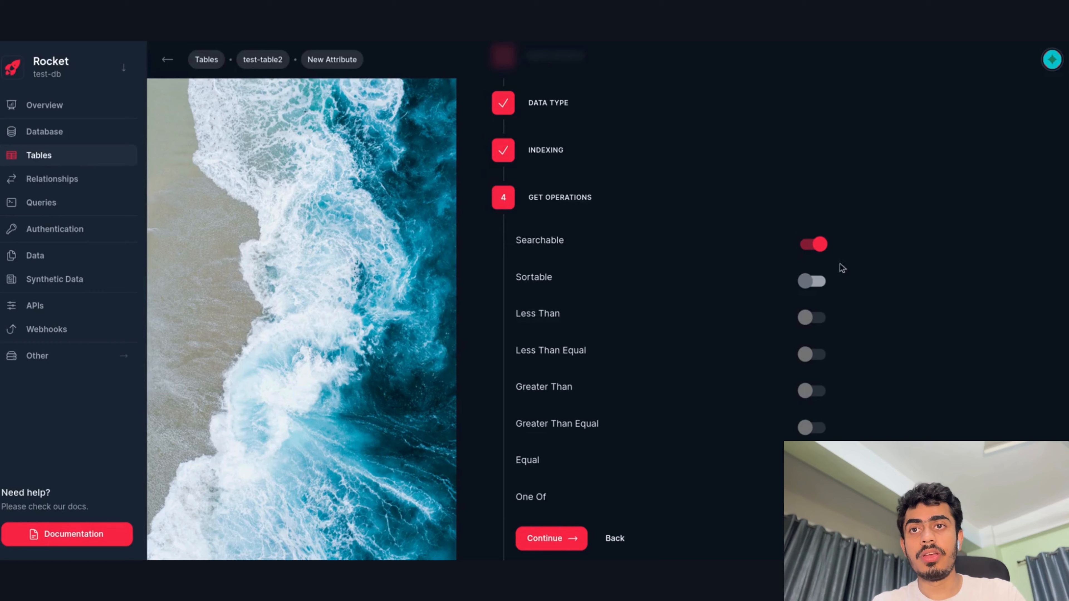
click(814, 282)
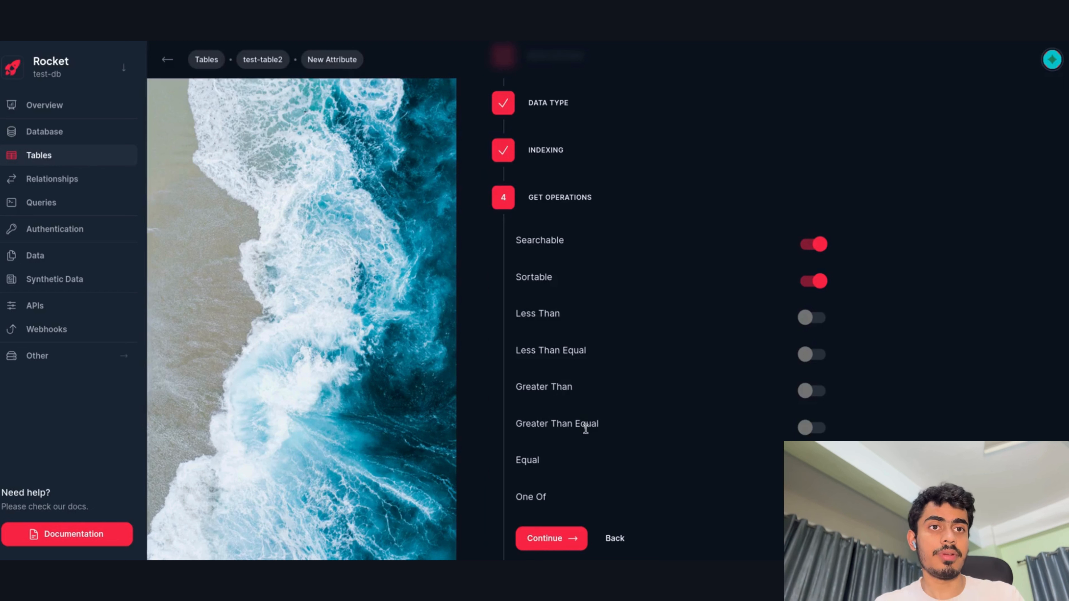
scroll(585, 429, down, 3)
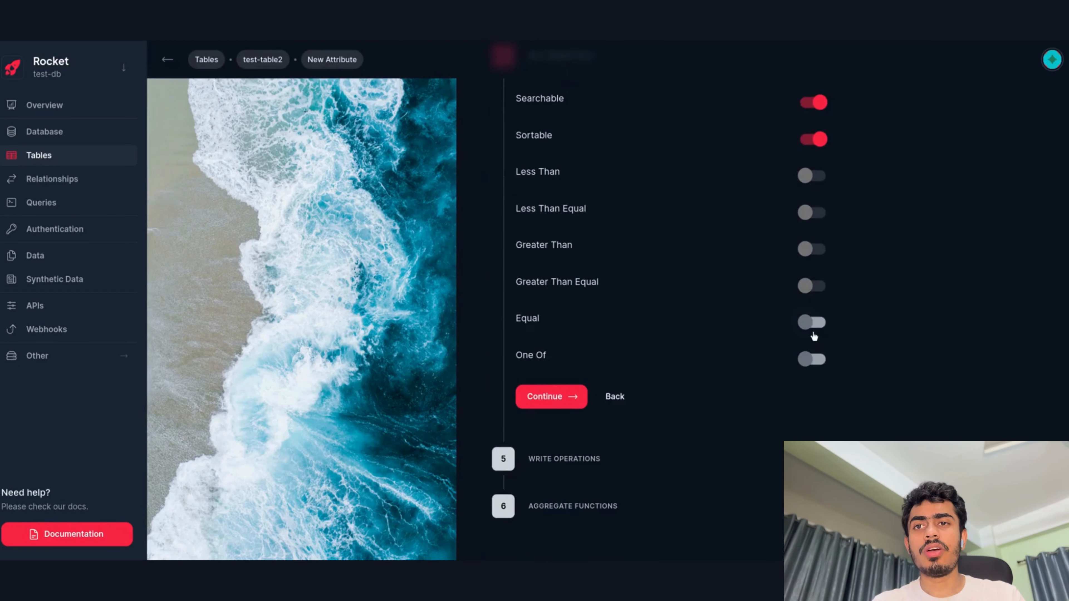
click(562, 393)
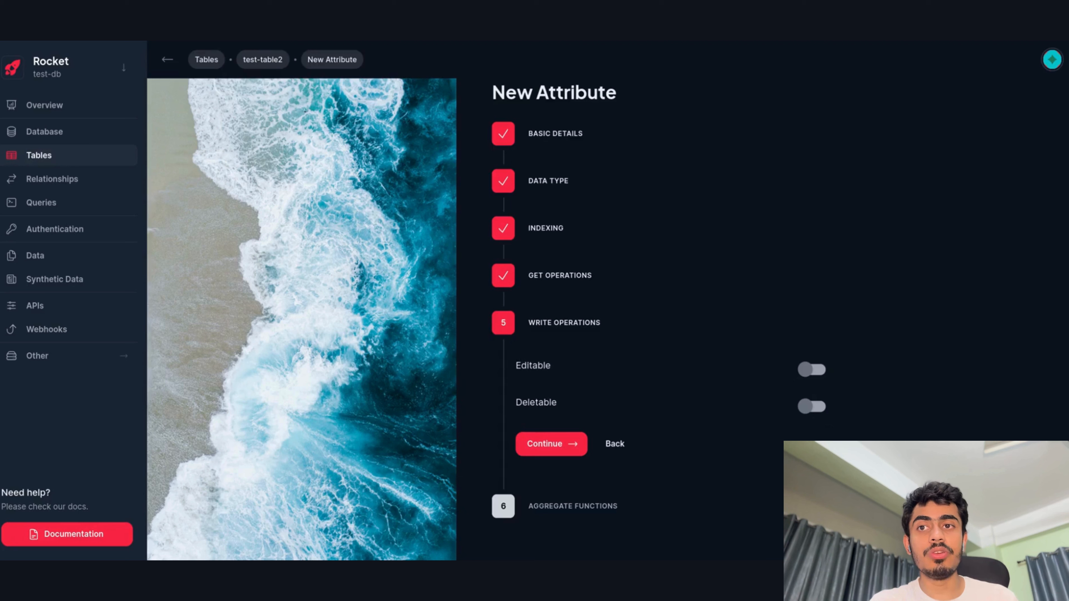
Make the attribute Editable and Deletable and finish the write operations step.
scroll(791, 232, up, 1)
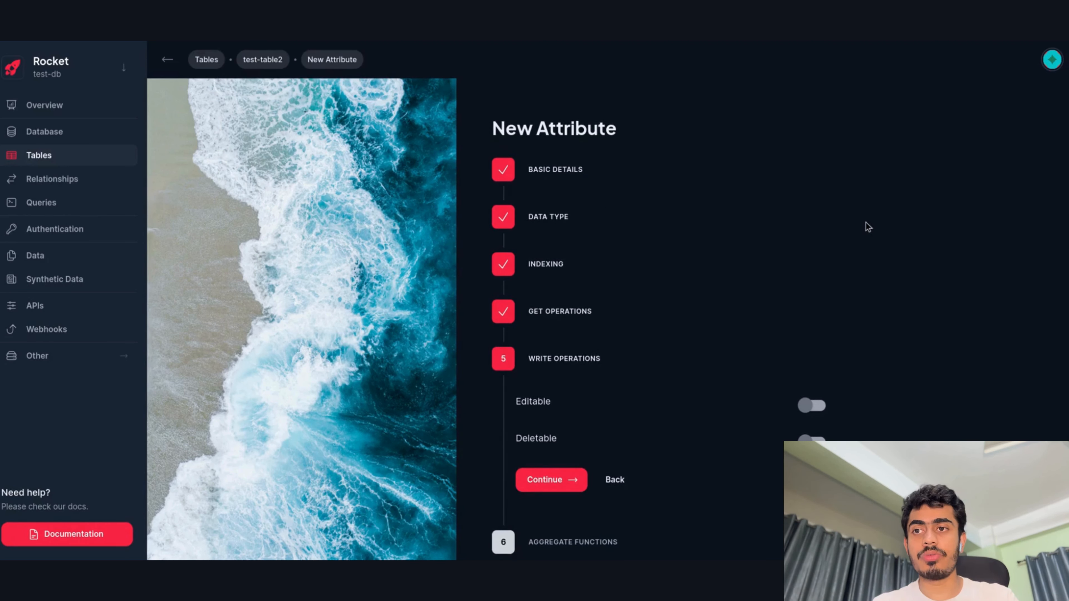
scroll(865, 222, down, 1)
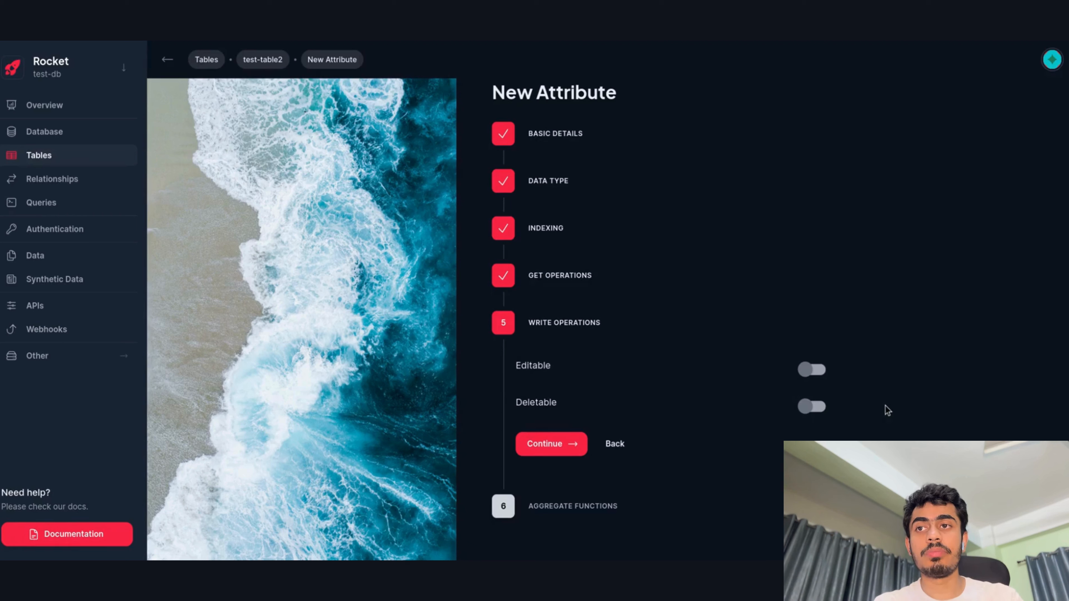
scroll(938, 352, up, 2)
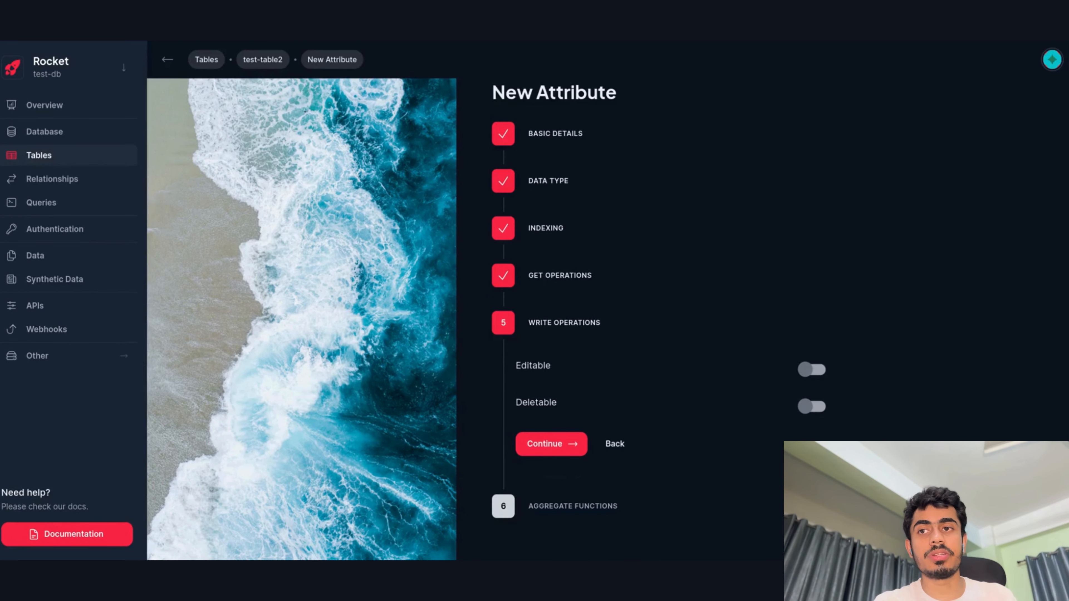
click(816, 374)
click(817, 412)
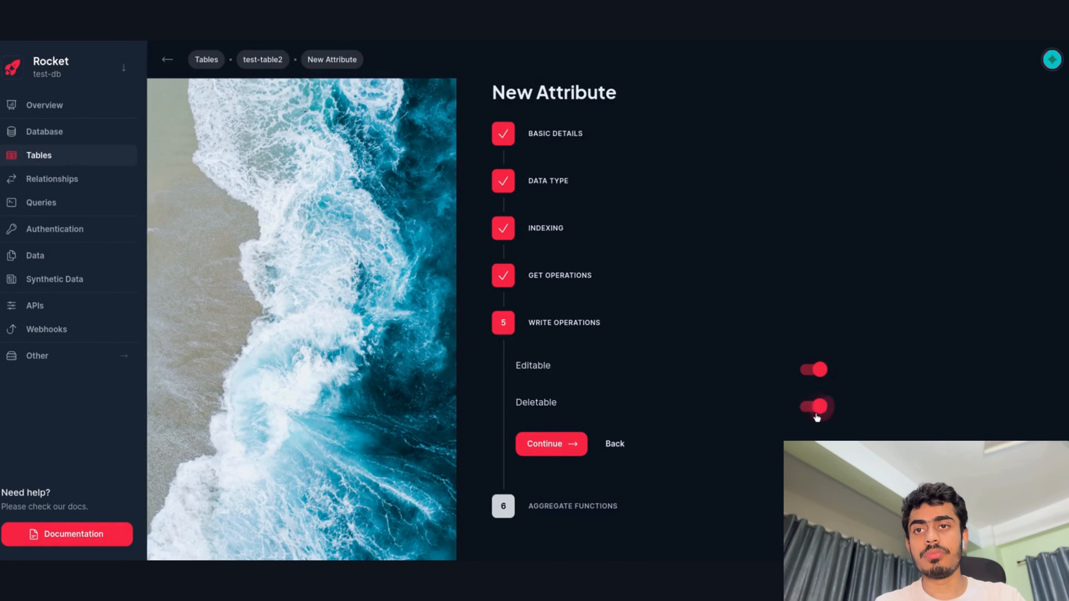
click(564, 446)
Enable Count aggregation and create the name attribute.
scroll(851, 305, down, 3)
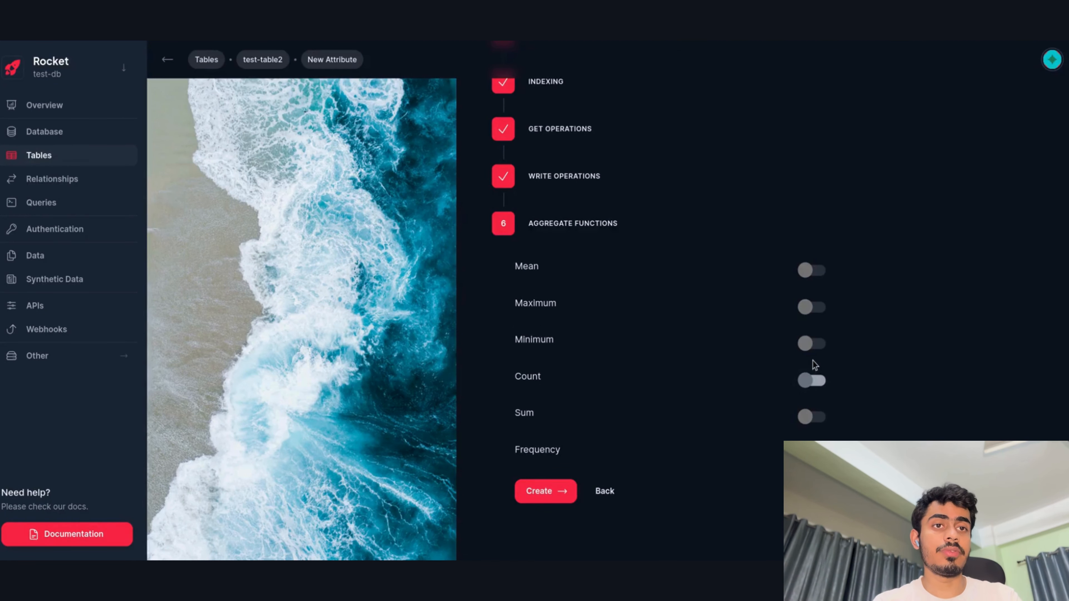
click(805, 379)
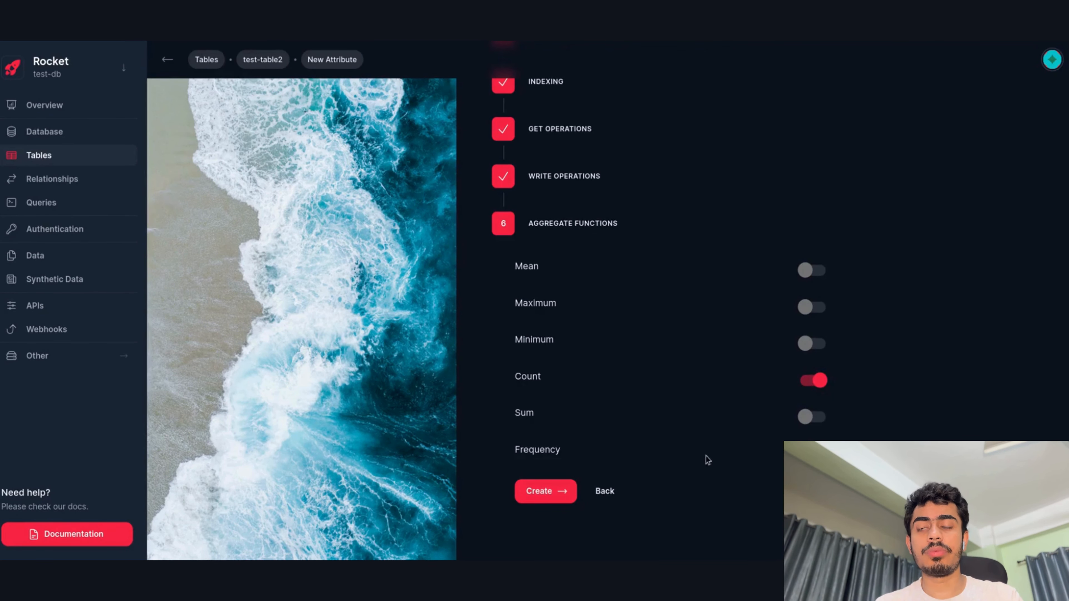
click(551, 504)
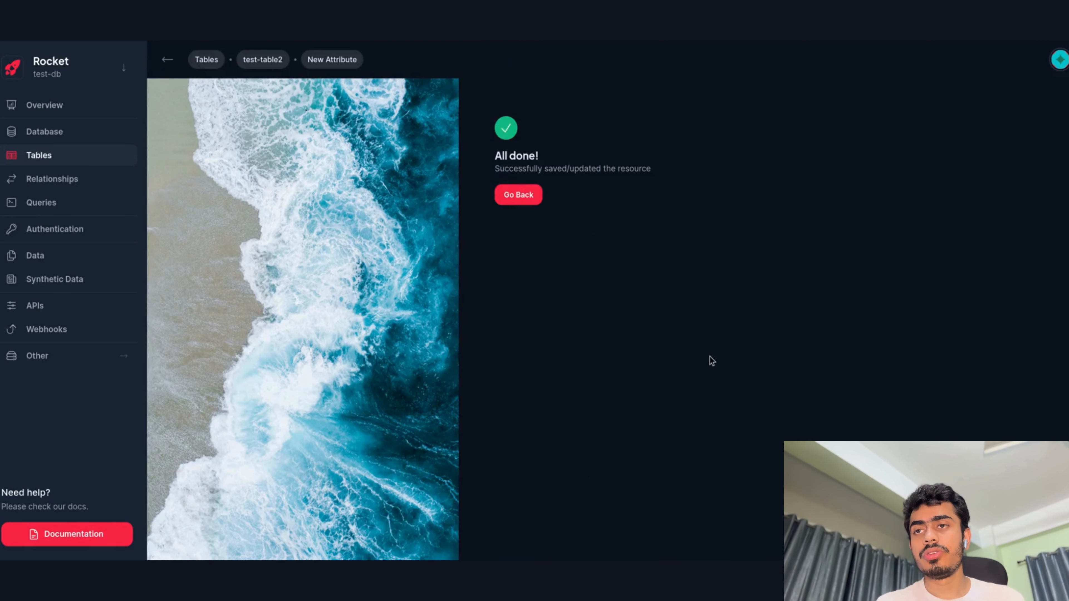
Go back to test-table2's attribute list and open the name attribute's edit form.
click(538, 201)
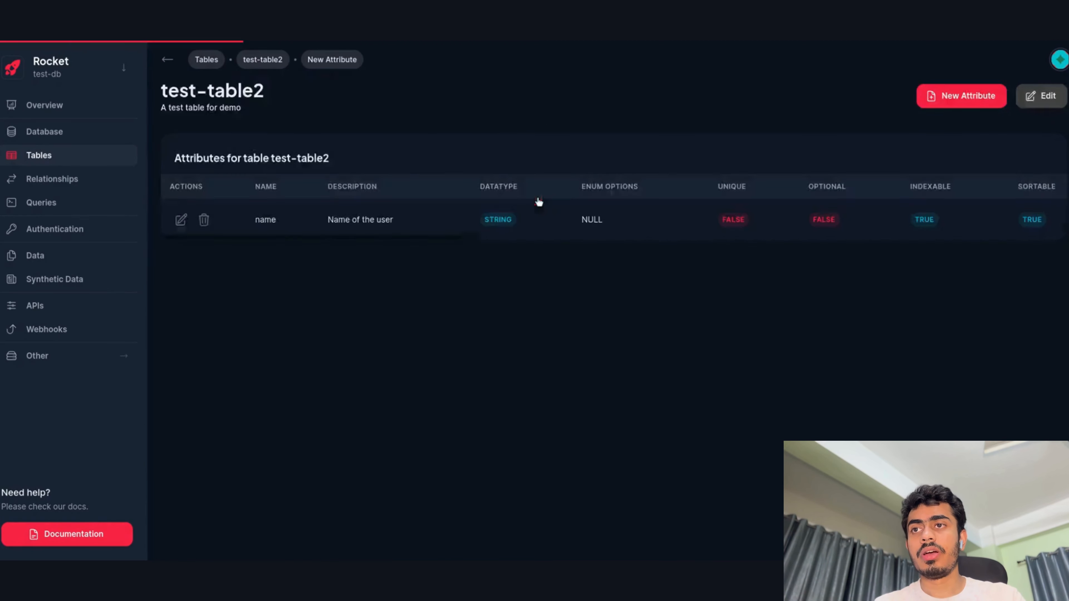
drag(295, 238, 279, 293)
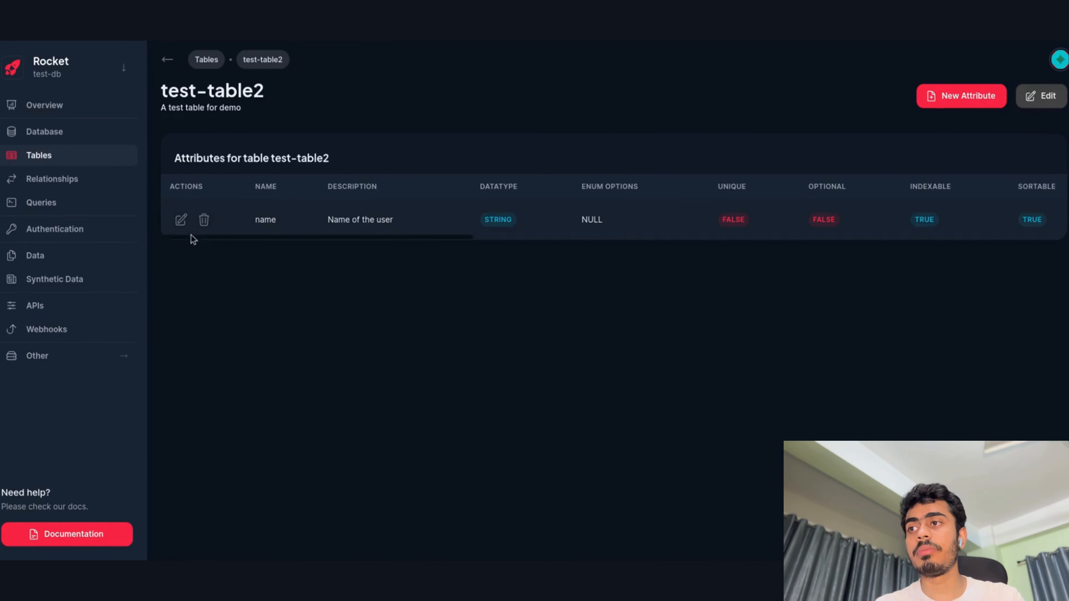
click(181, 224)
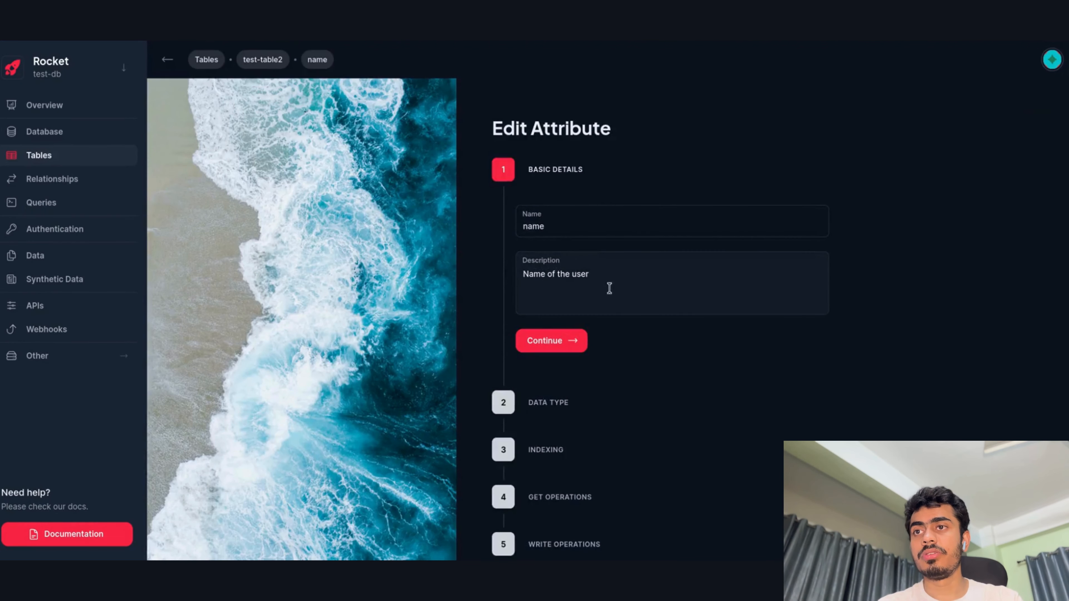
Turn on Unique for the name attribute, save the edit, and return to the attribute list.
click(551, 340)
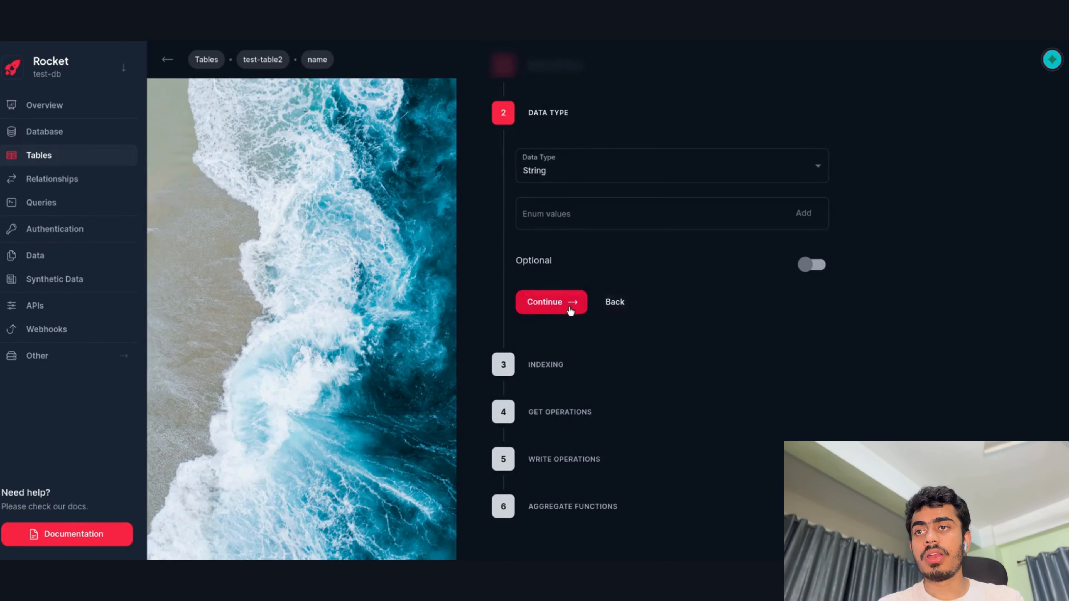
click(571, 311)
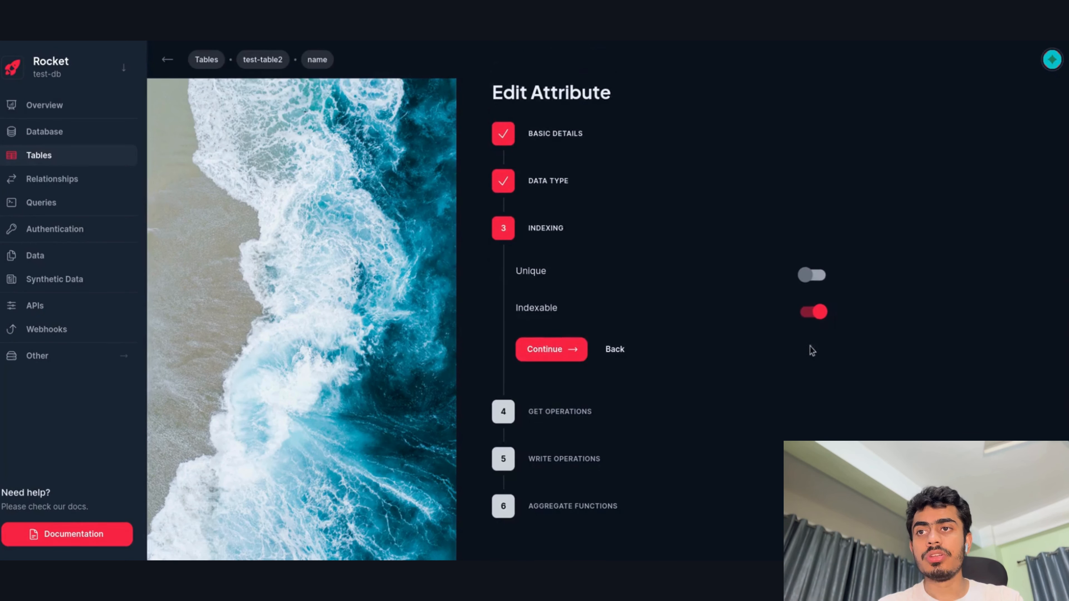
click(814, 276)
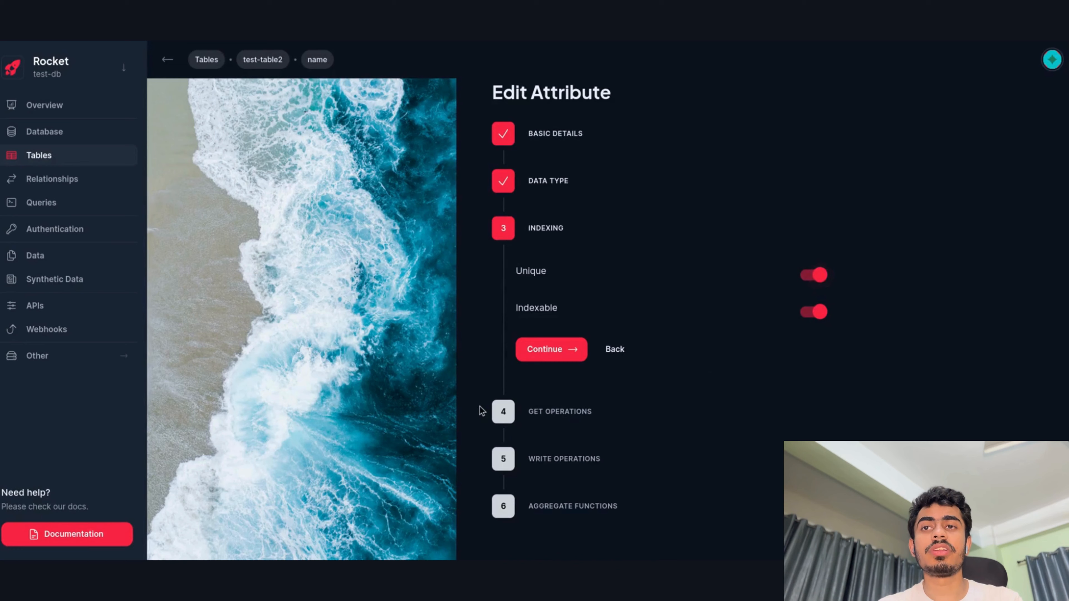
click(527, 358)
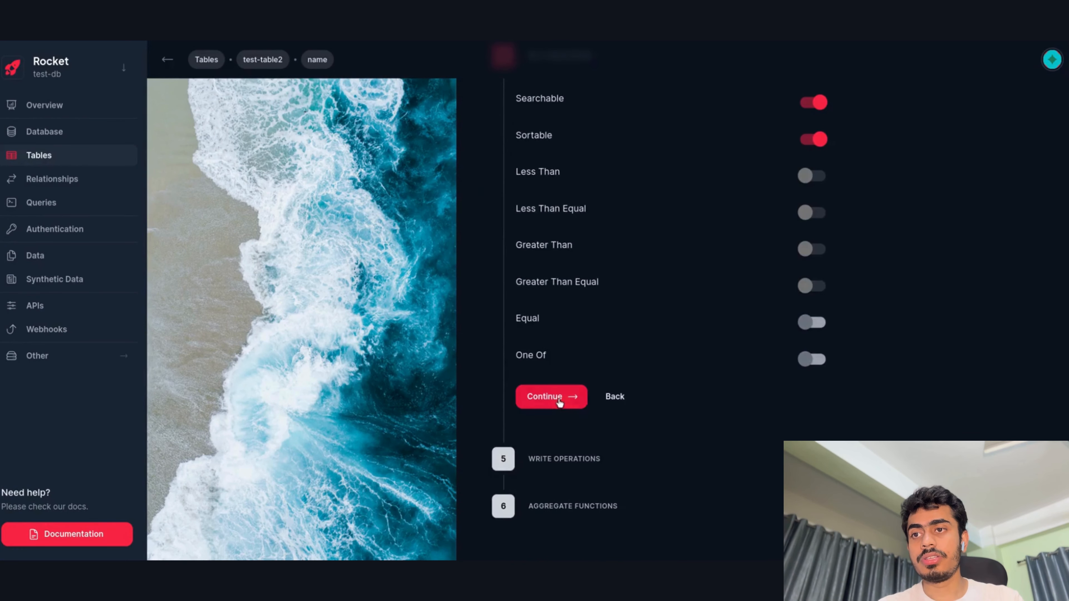
click(559, 402)
click(553, 447)
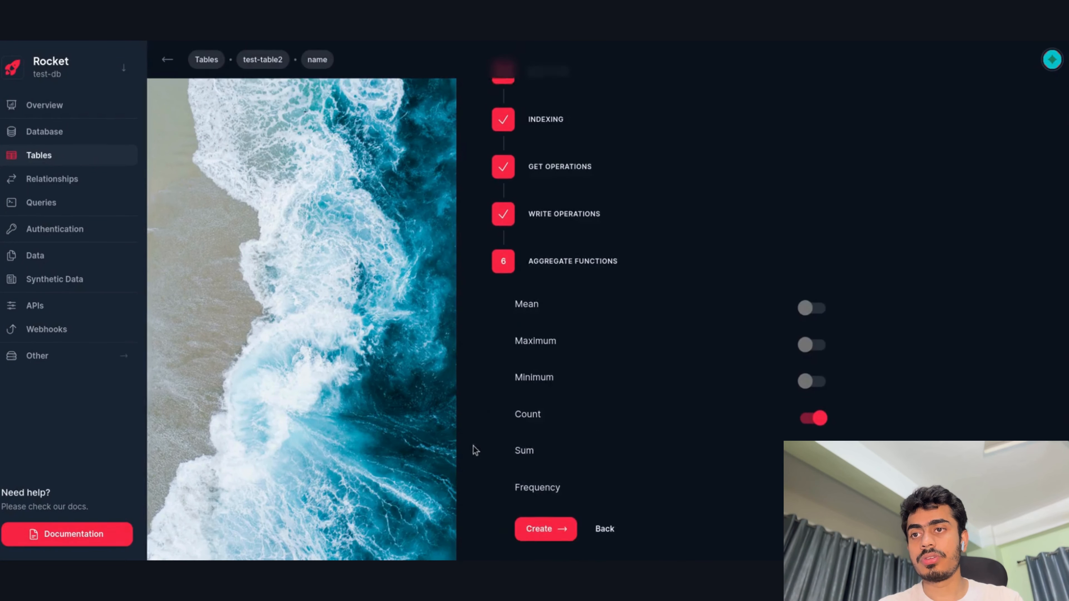
click(531, 519)
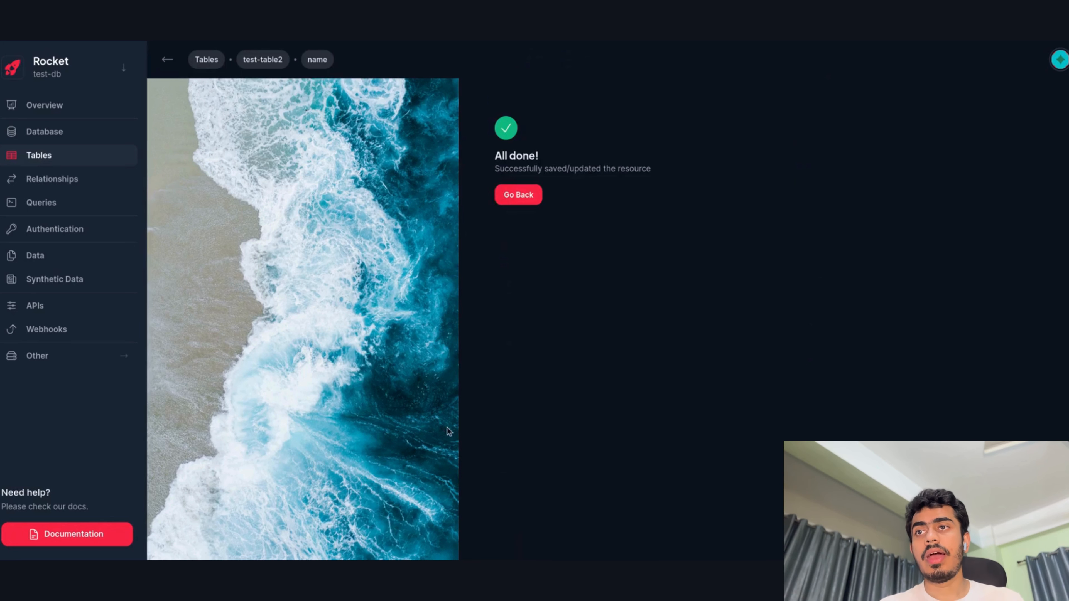
click(516, 201)
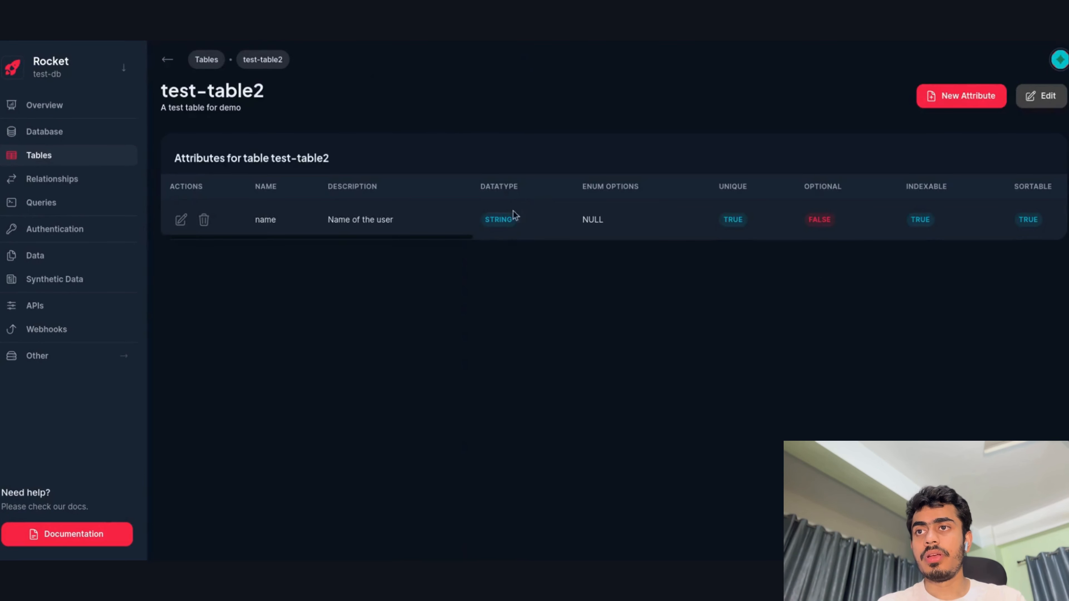
Delete the name attribute from test-table2.
drag(465, 240, 578, 244)
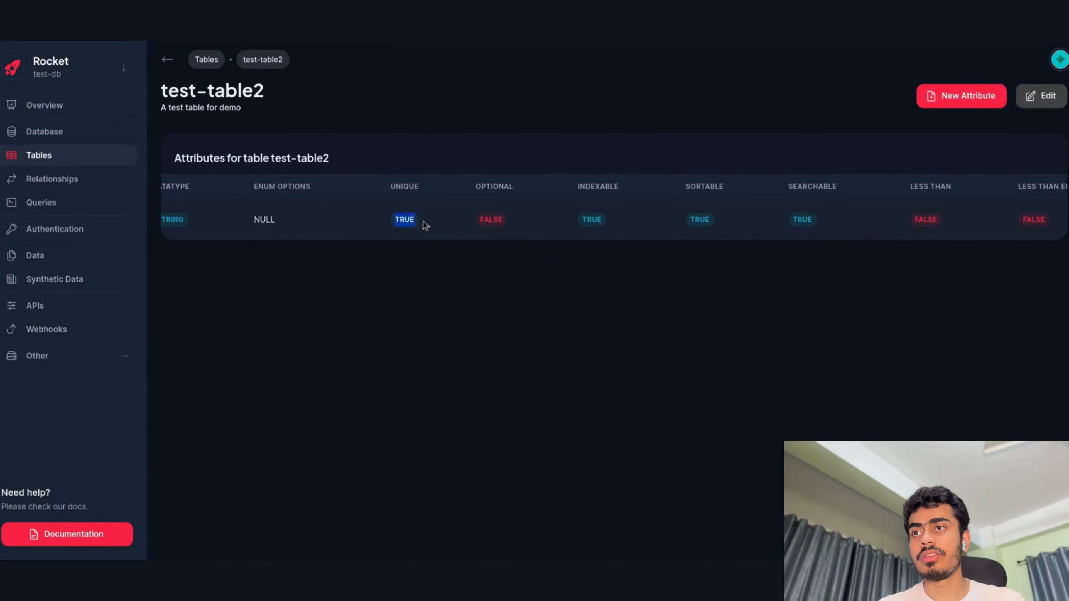
drag(461, 239, 372, 284)
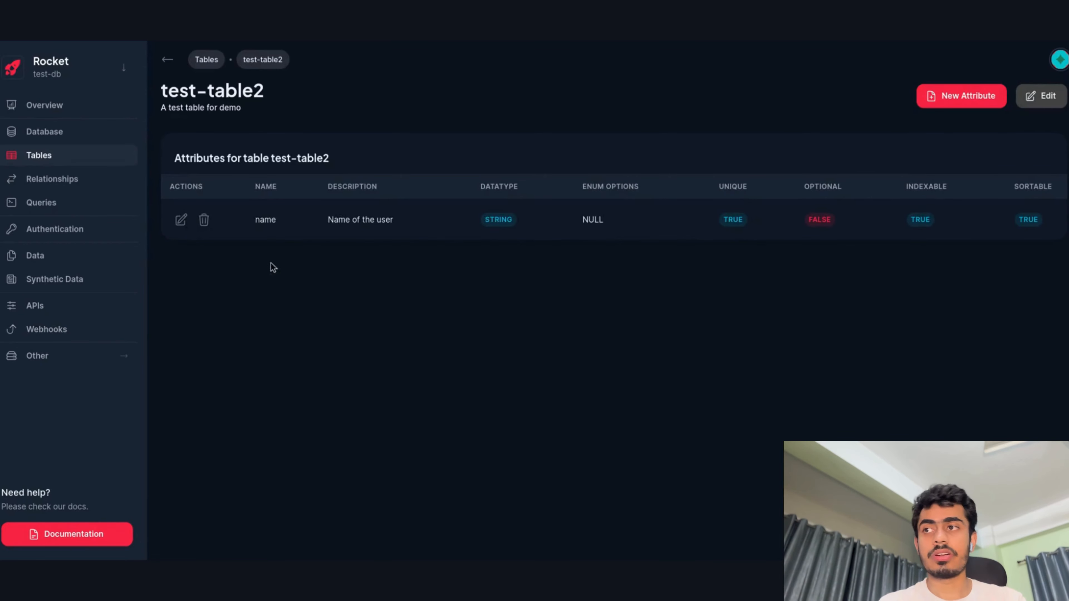
click(204, 220)
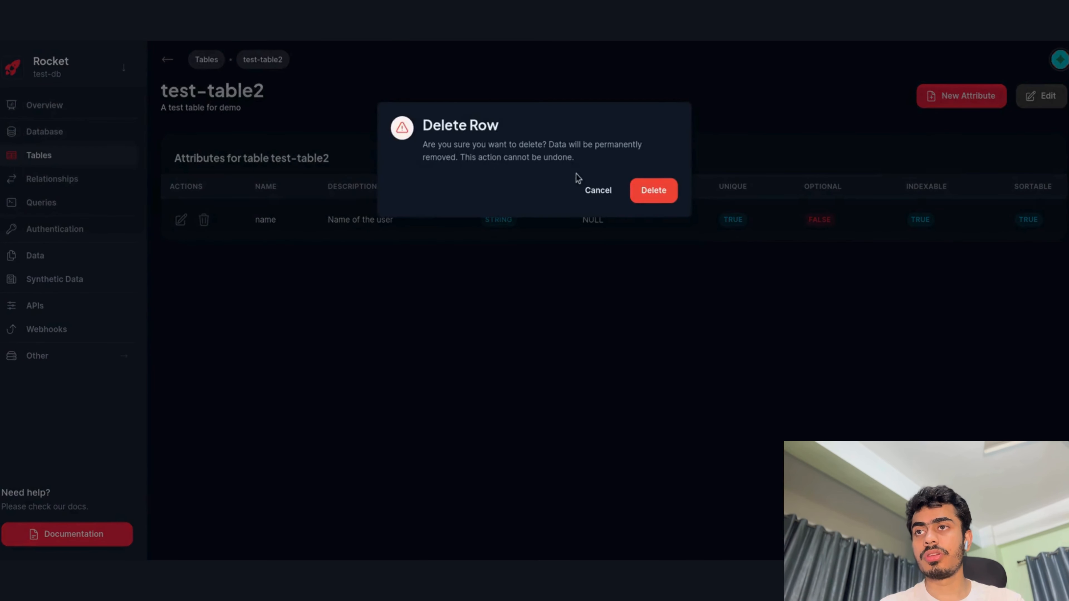
drag(576, 173, 472, 134)
click(455, 169)
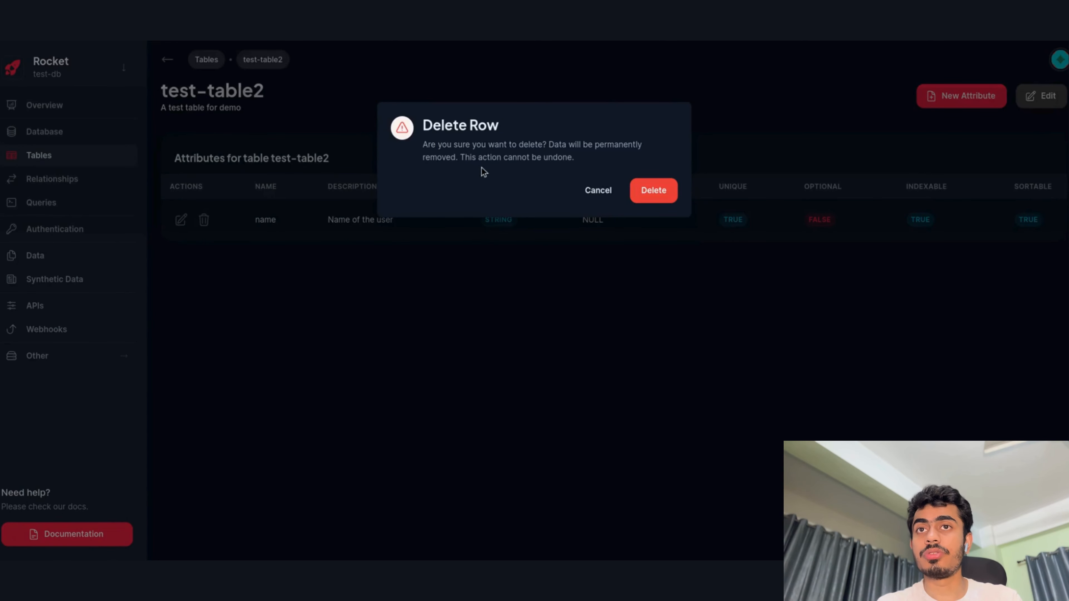
click(653, 191)
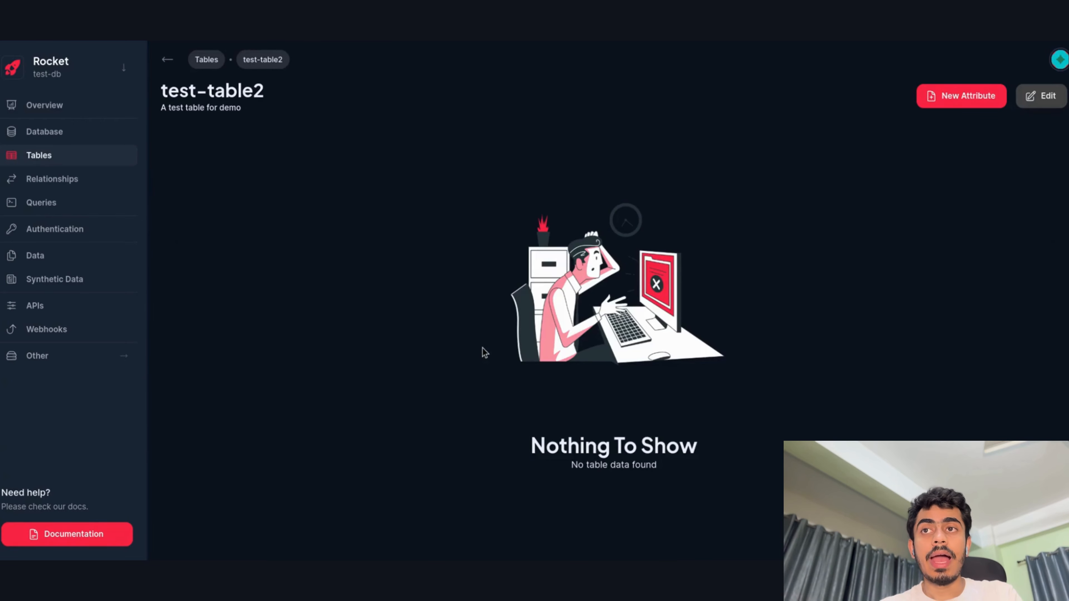
Delete test-table2 from the Tables list.
click(214, 70)
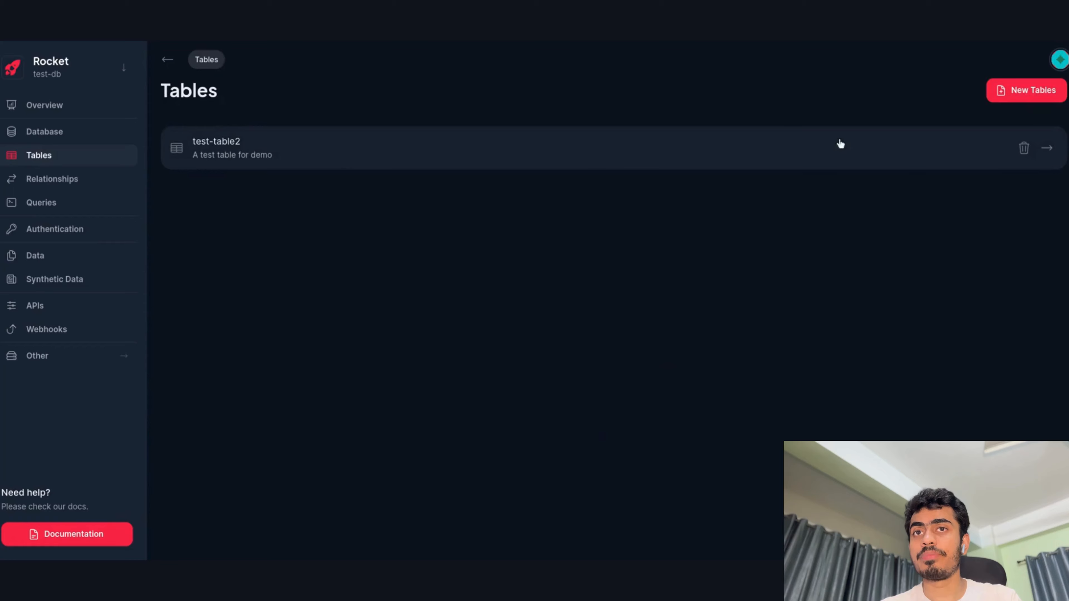
click(1024, 149)
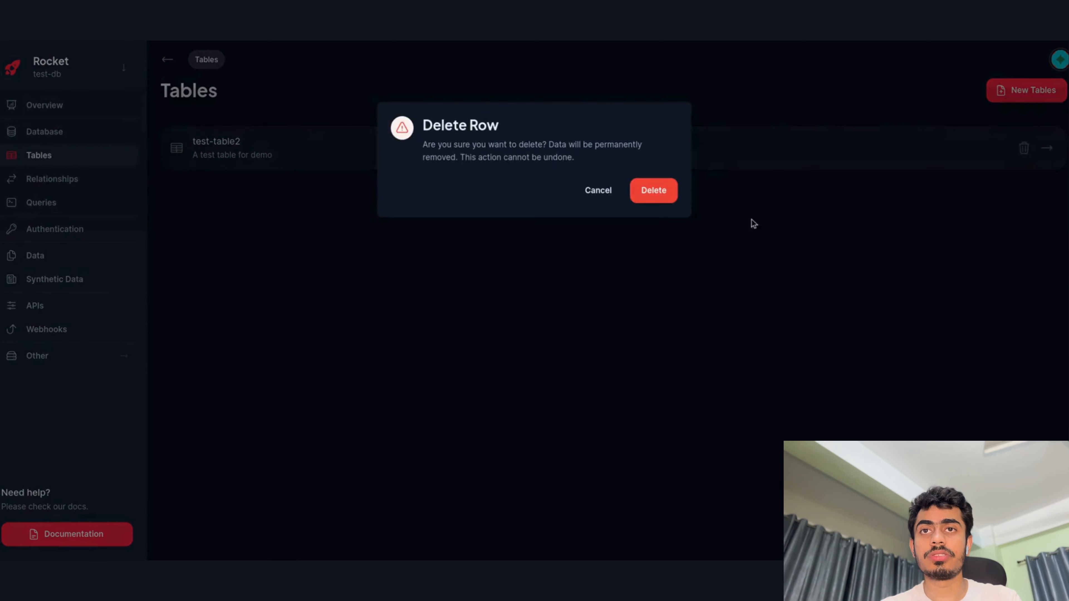
click(650, 199)
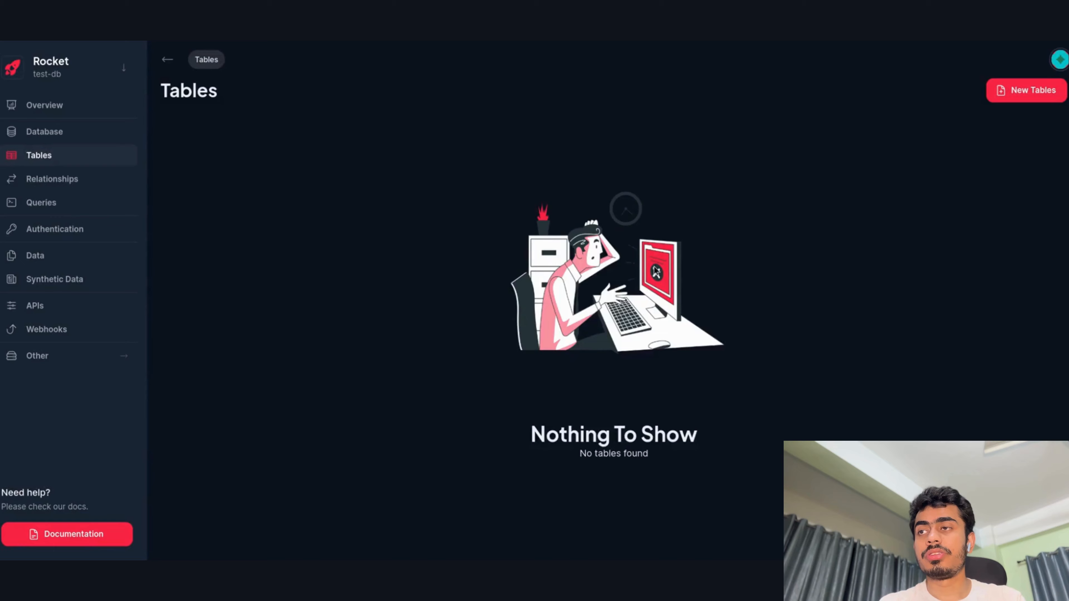